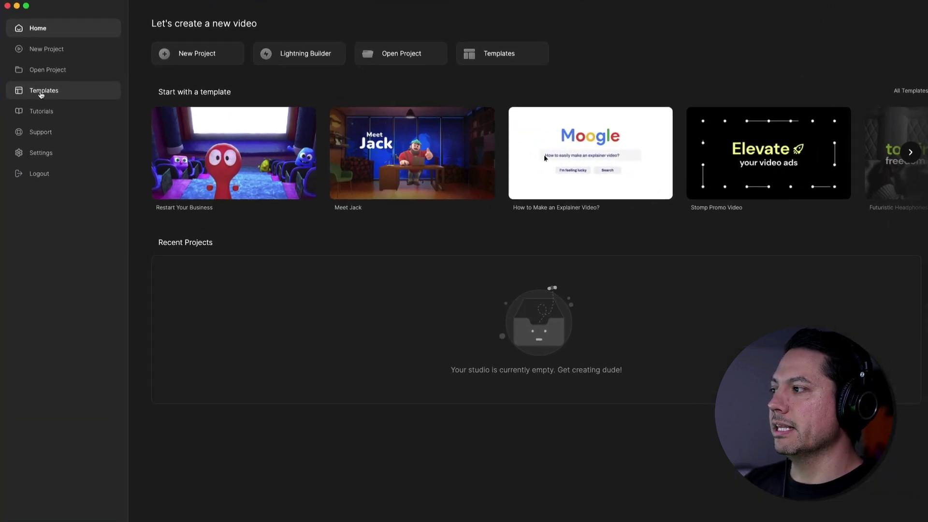
# Open the Templates library and browse the Business gallery for the Design Studio template.
pyautogui.click(40, 92)
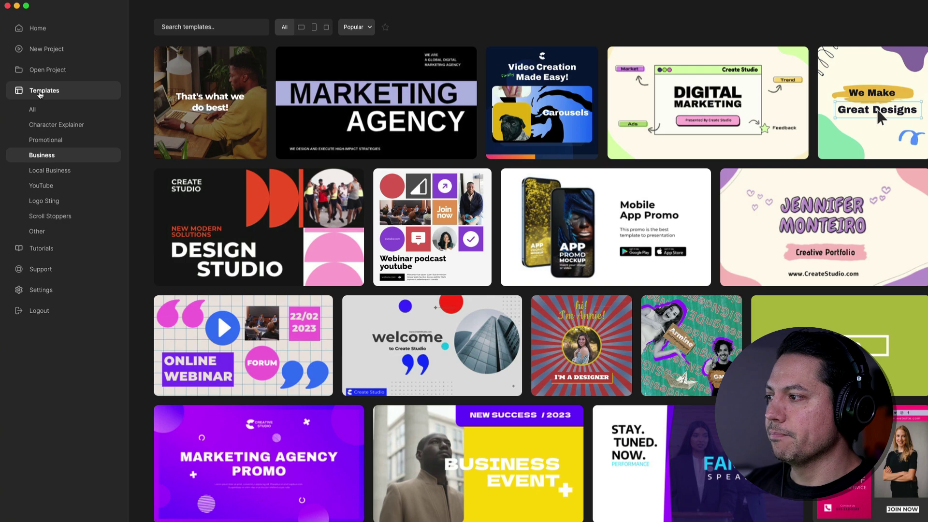
pyautogui.scroll(-3, 484, 338)
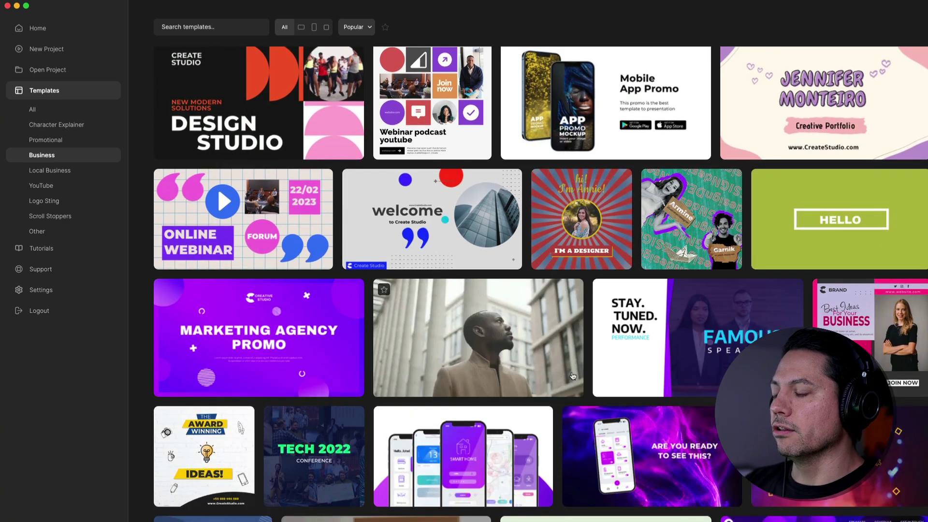
pyautogui.scroll(-10, 572, 376)
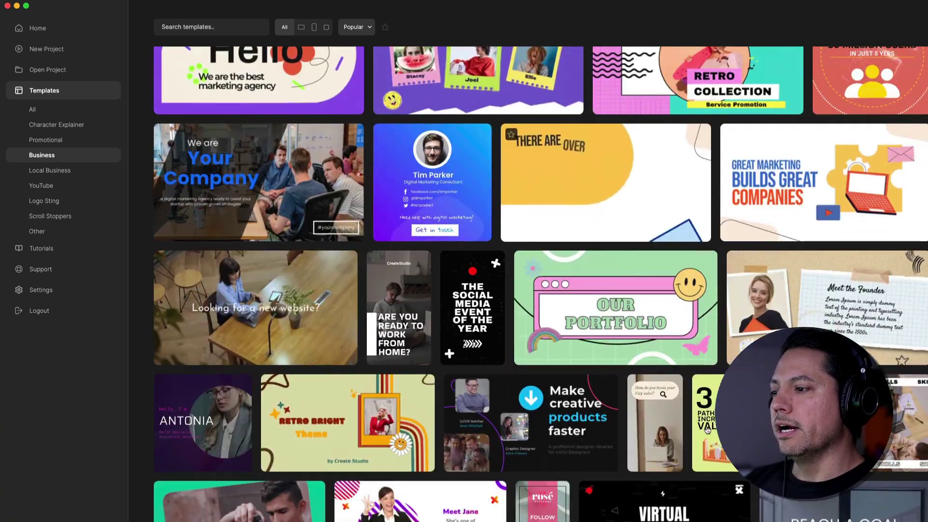
pyautogui.scroll(-3, 682, 433)
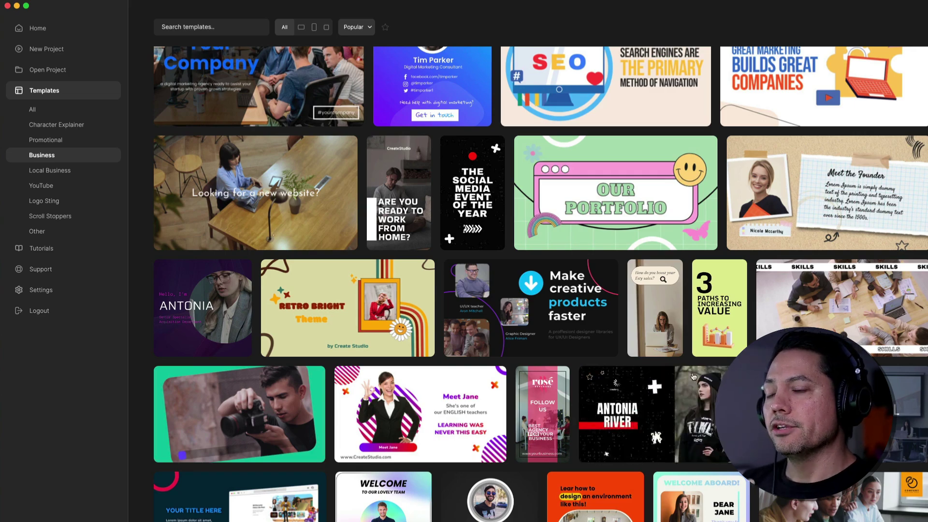
pyautogui.scroll(7, 687, 373)
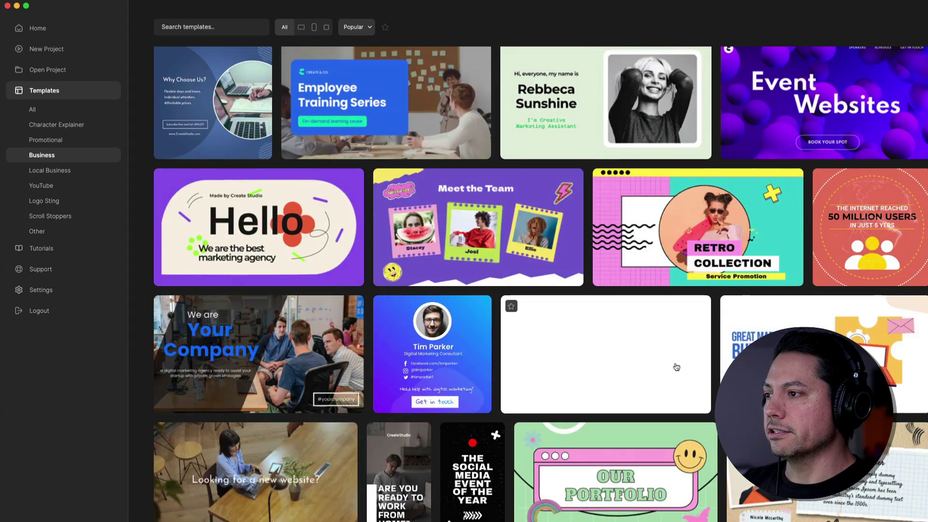
pyautogui.scroll(-20, 676, 368)
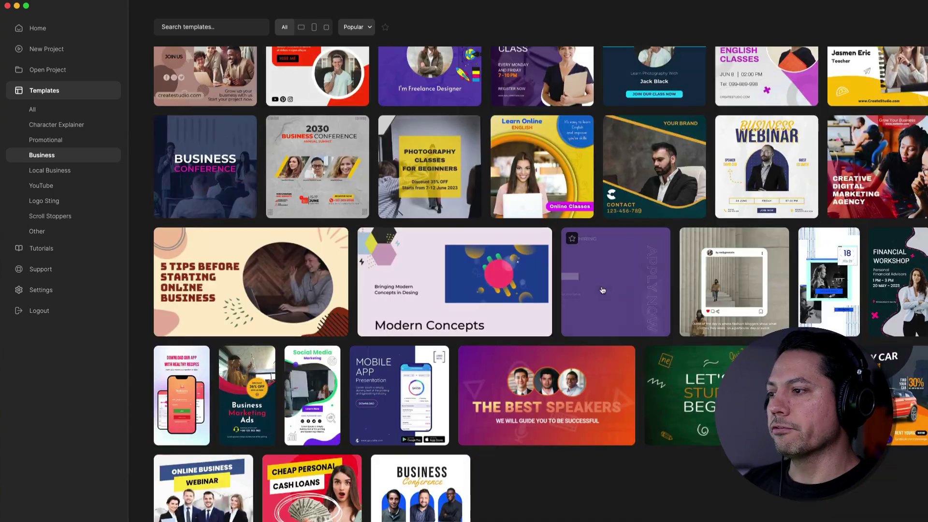
pyautogui.scroll(16, 602, 290)
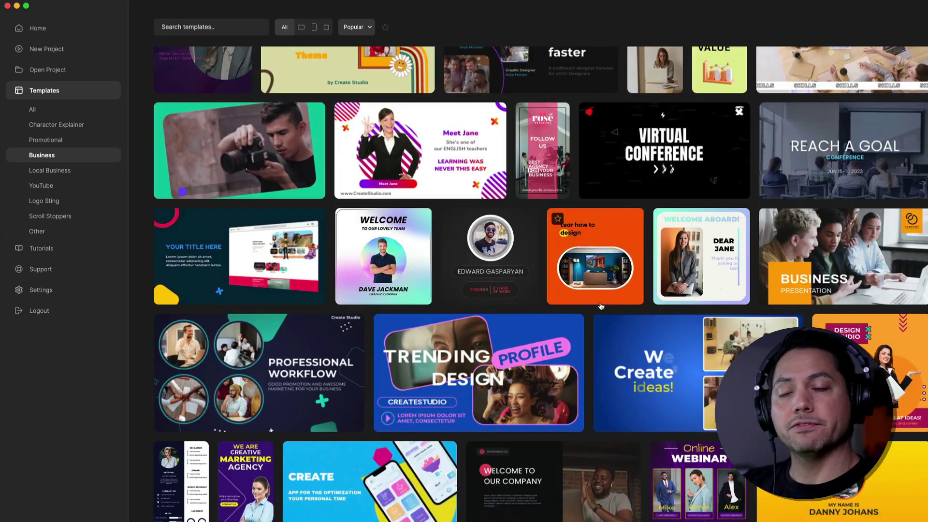
pyautogui.scroll(15, 601, 306)
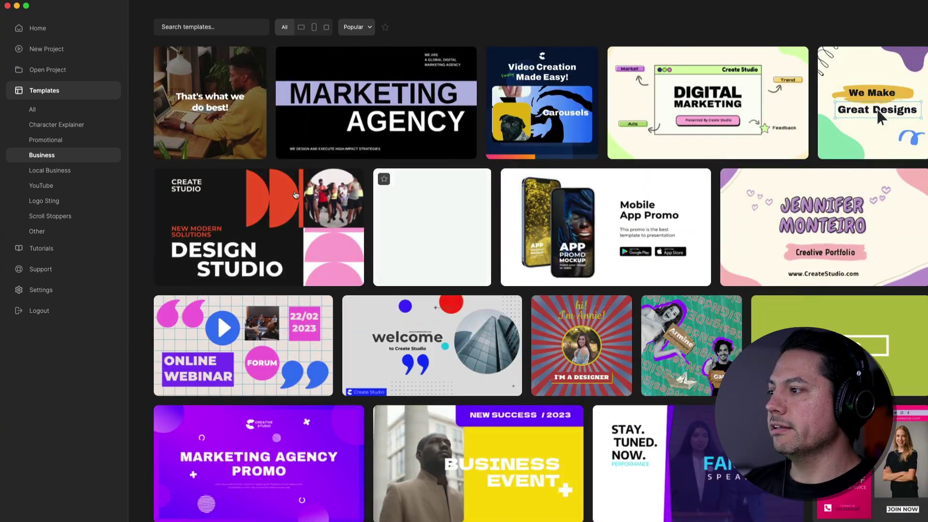
# Preview the Design Studio template and start editing it in Landscape format.
pyautogui.click(295, 195)
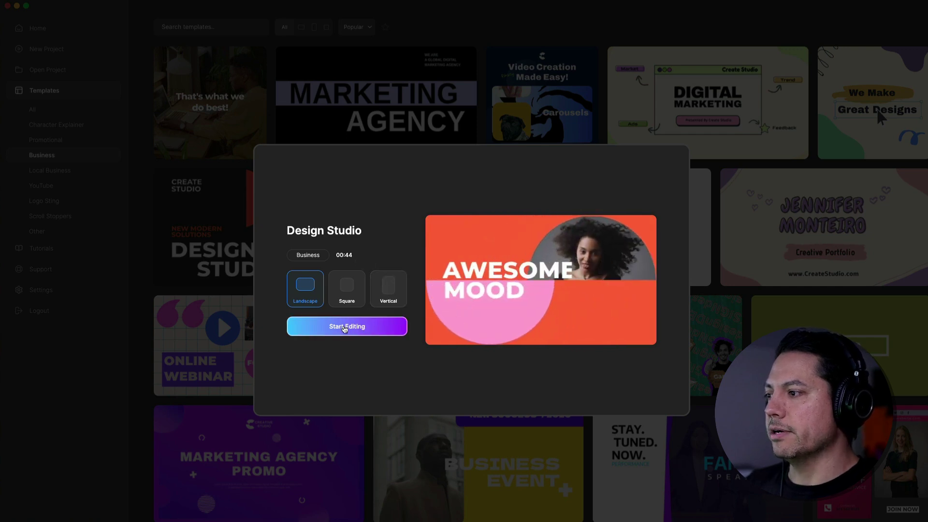
pyautogui.click(344, 327)
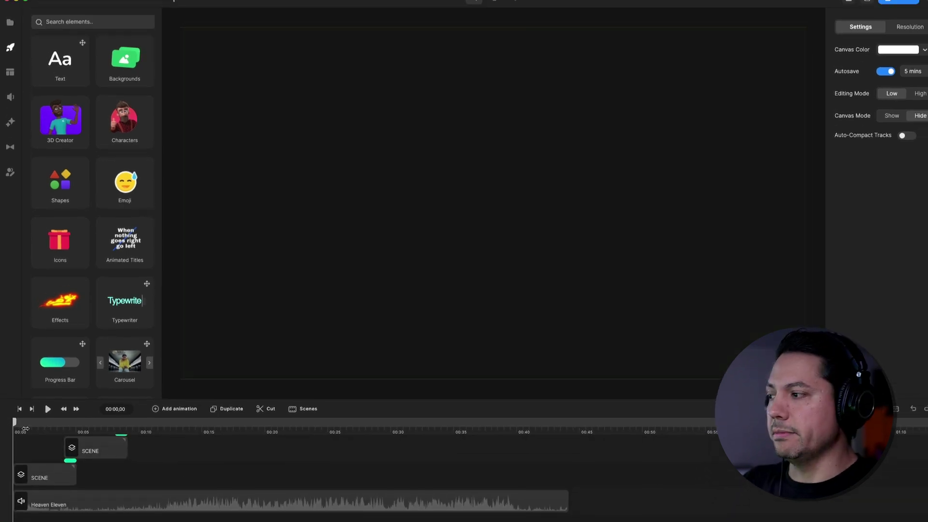
# Preview the opening animation, then select the 'Get inspiration here.' scene clip for editing.
pyautogui.moveTo(16, 426); pyautogui.dragTo(516, 451)
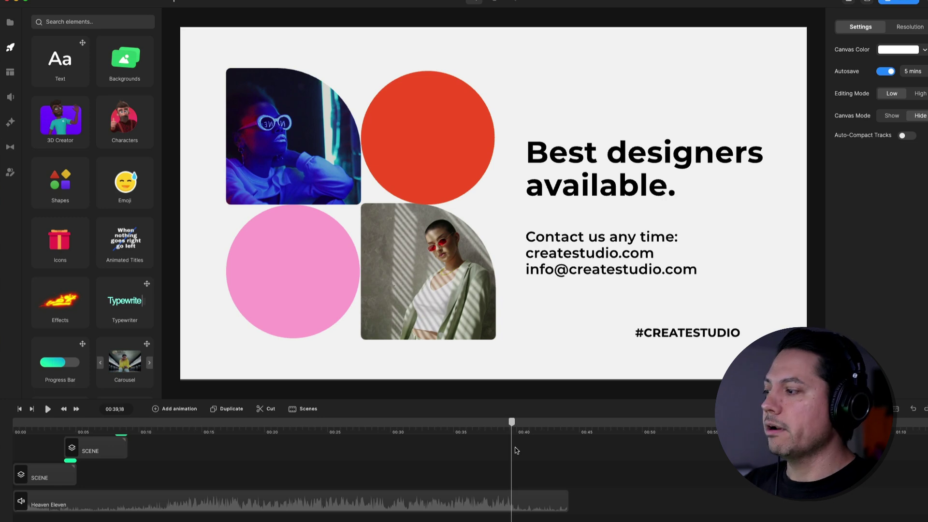
pyautogui.moveTo(50, 428)
pyautogui.mouseDown()
pyautogui.moveTo(29, 420)
pyautogui.moveTo(43, 451)
pyautogui.moveTo(40, 424)
pyautogui.mouseUp()
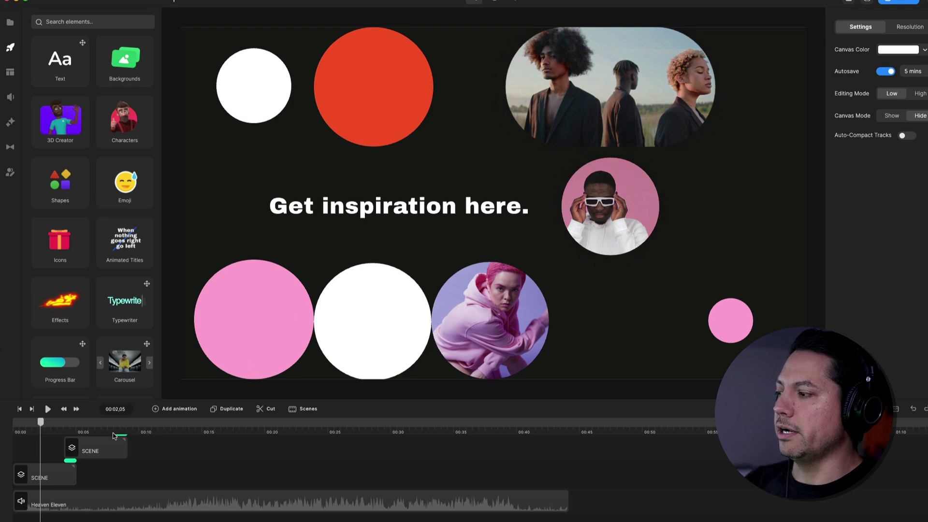
pyautogui.click(47, 481)
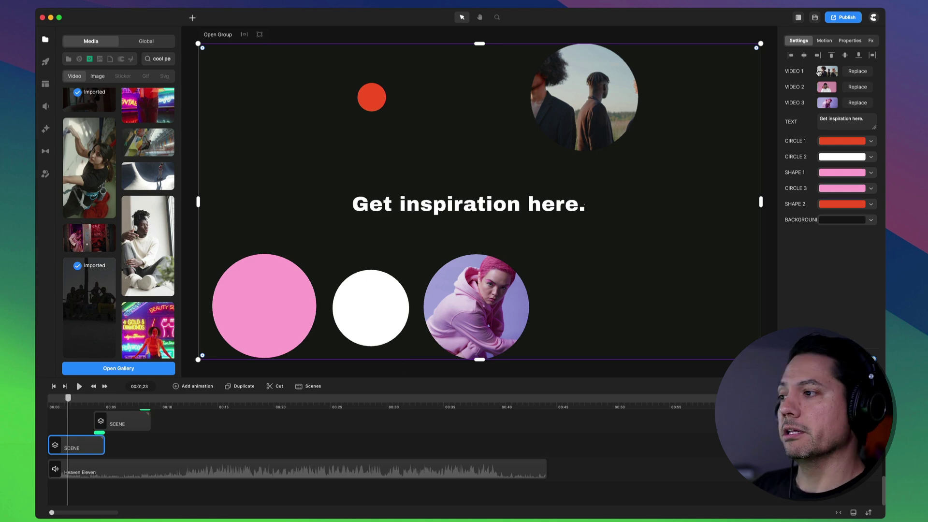
# Replace videos 1–3 with the skateboard, dancing woman and roller skaters clips, then replay the scene.
pyautogui.moveTo(69, 399); pyautogui.dragTo(80, 399)
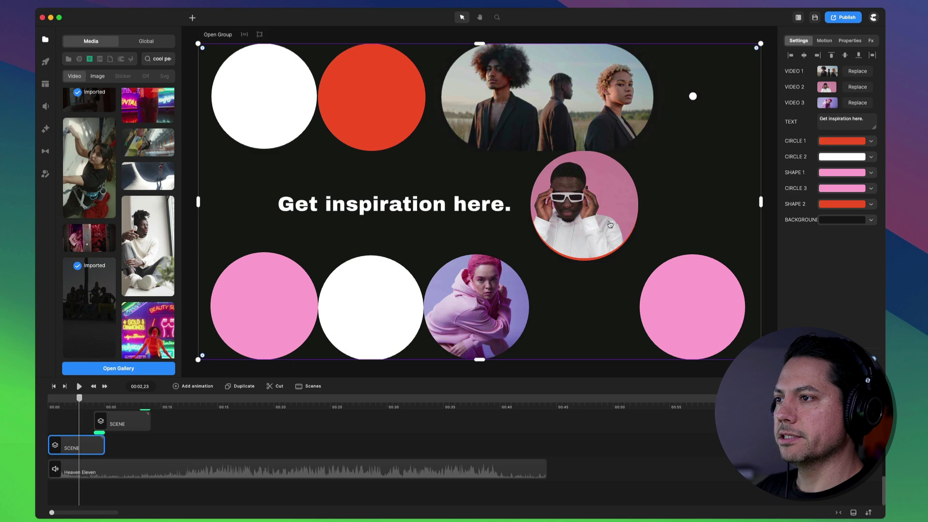
pyautogui.click(858, 72)
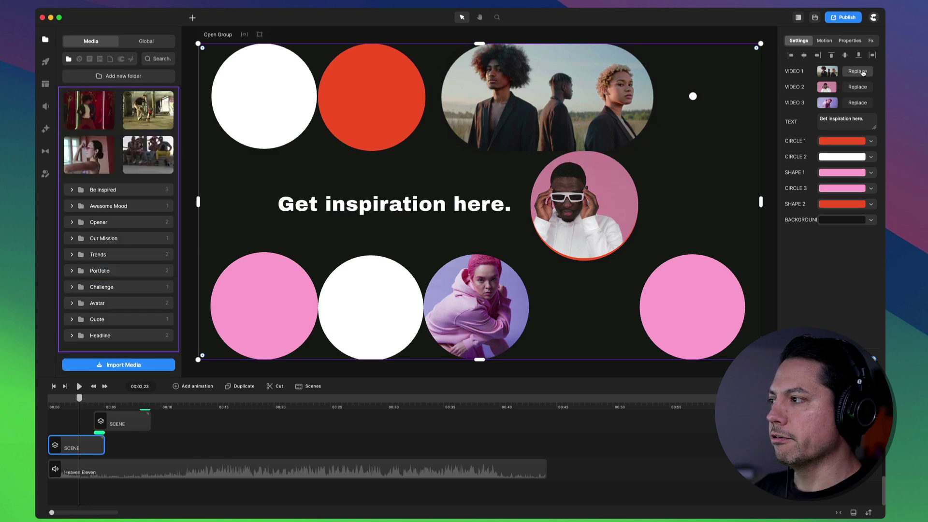
pyautogui.click(150, 112)
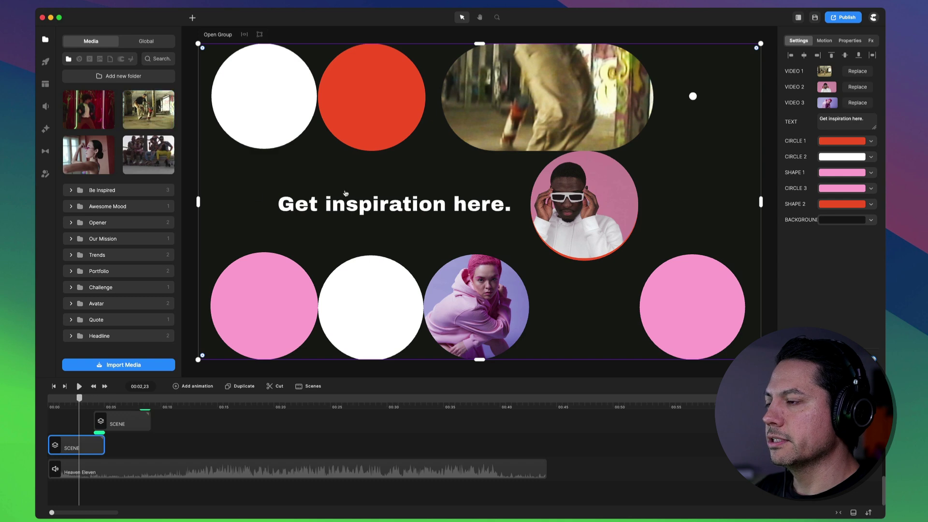
pyautogui.moveTo(81, 400); pyautogui.dragTo(95, 398)
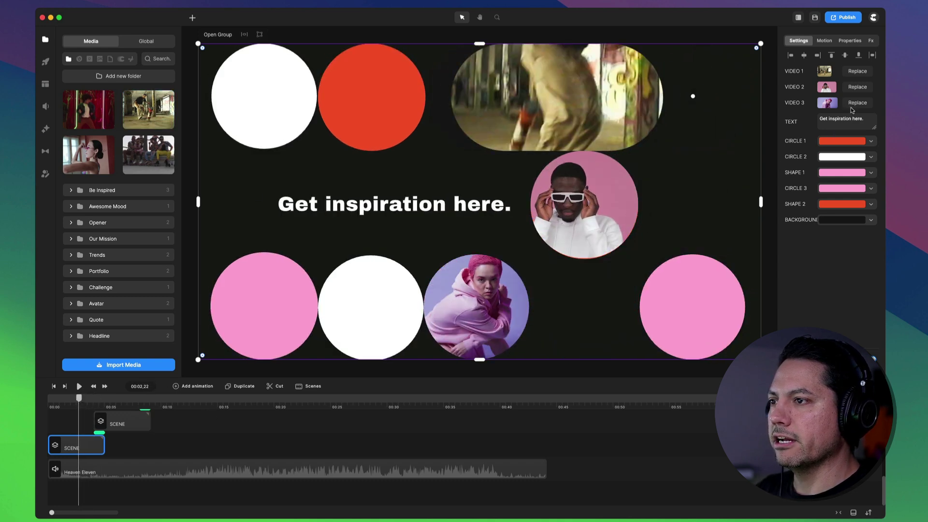
pyautogui.click(857, 88)
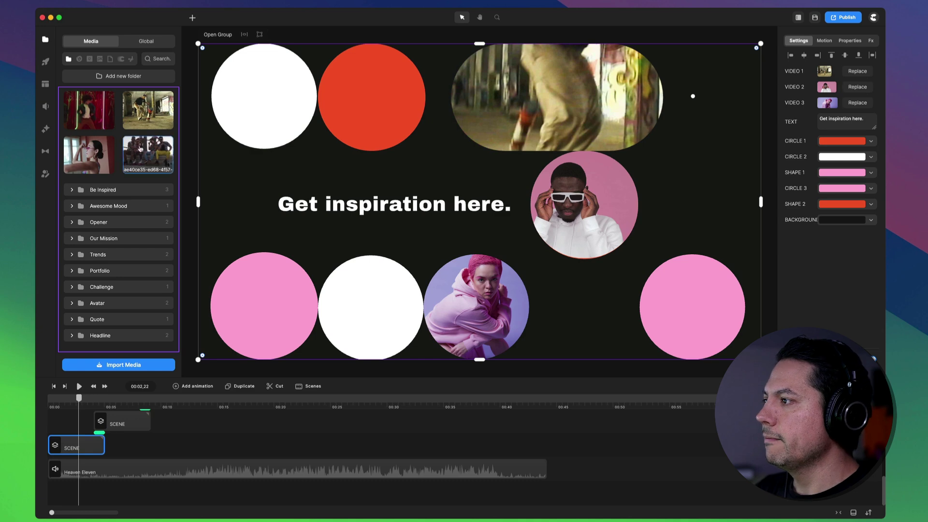
pyautogui.click(98, 162)
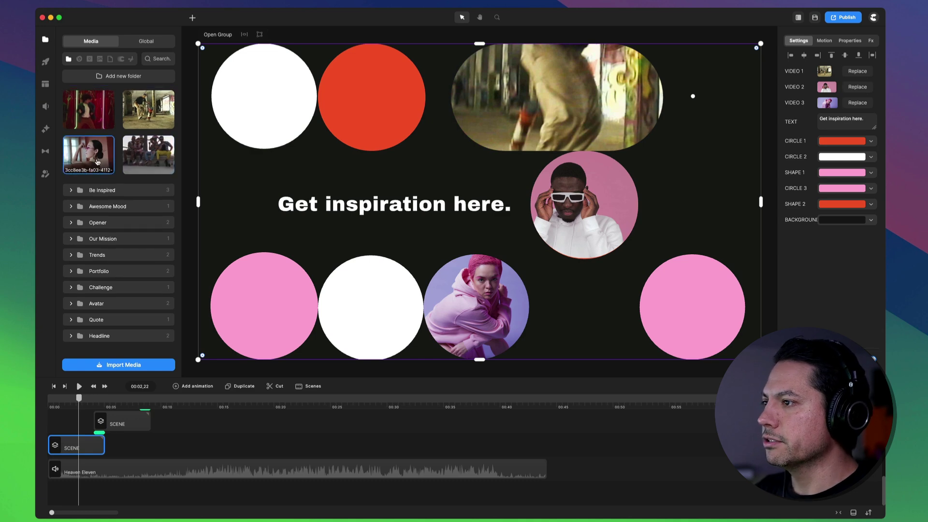
pyautogui.click(859, 104)
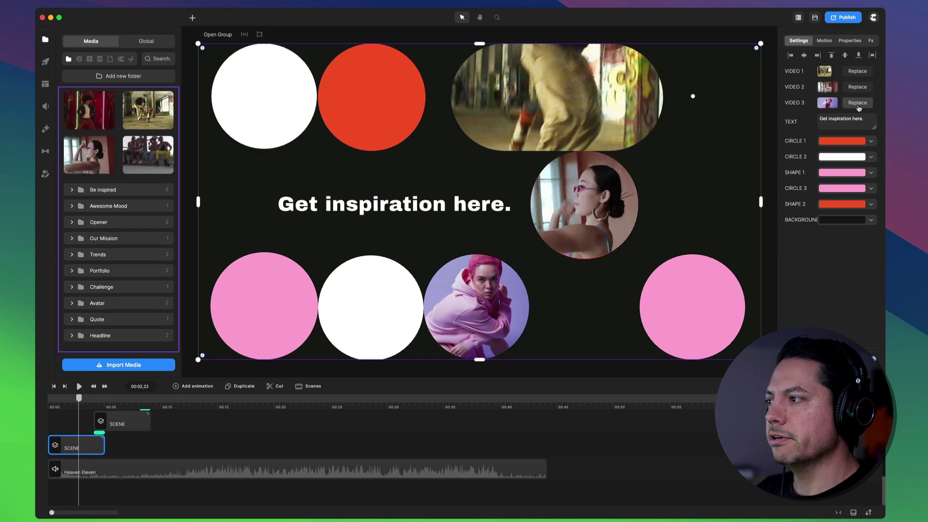
pyautogui.click(147, 152)
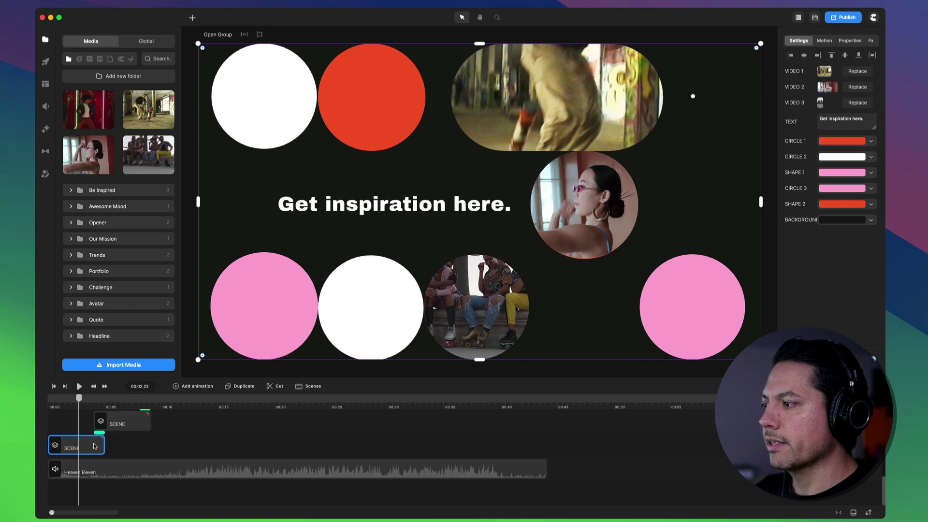
pyautogui.moveTo(80, 399); pyautogui.dragTo(53, 399)
pyautogui.press('space')
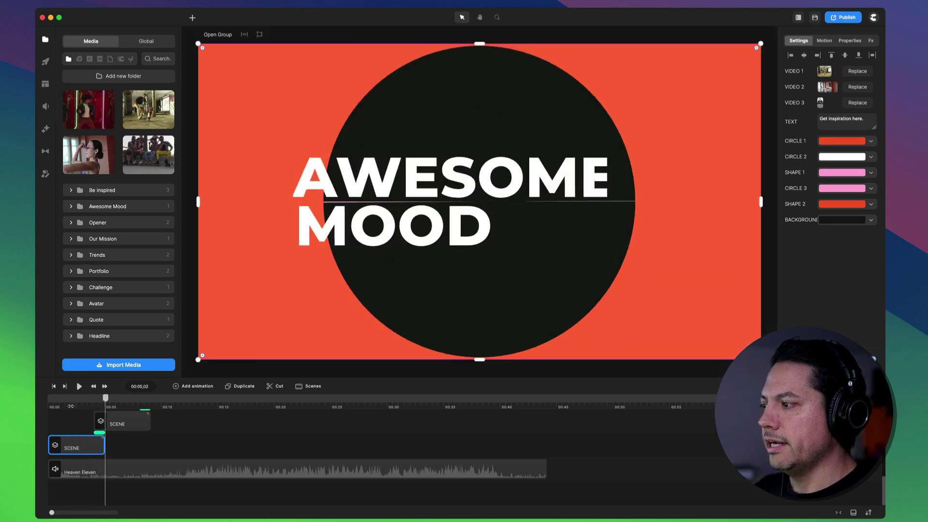
# Replace the headline 'Get inspiration here.' with 'Let's Get it.'.
pyautogui.moveTo(73, 400)
pyautogui.mouseDown()
pyautogui.moveTo(60, 399)
pyautogui.moveTo(75, 400)
pyautogui.mouseUp()
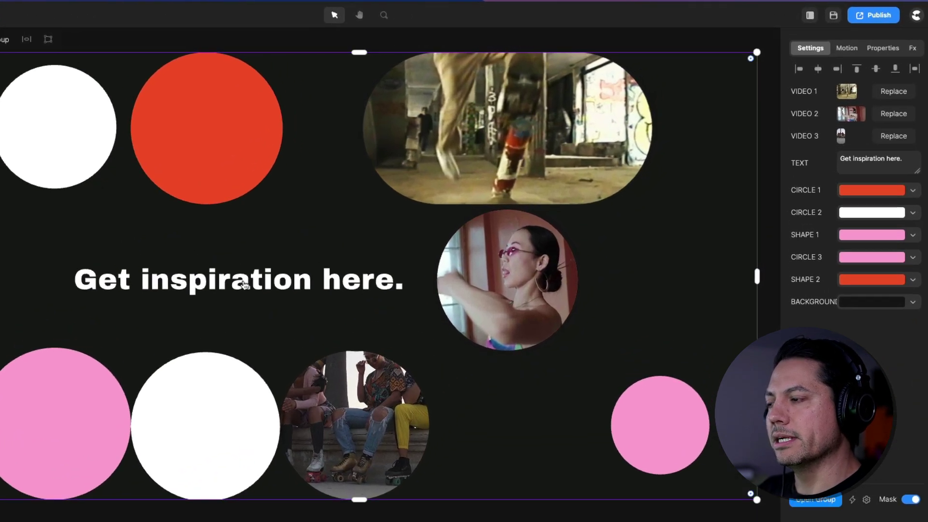
pyautogui.moveTo(910, 160); pyautogui.dragTo(800, 164)
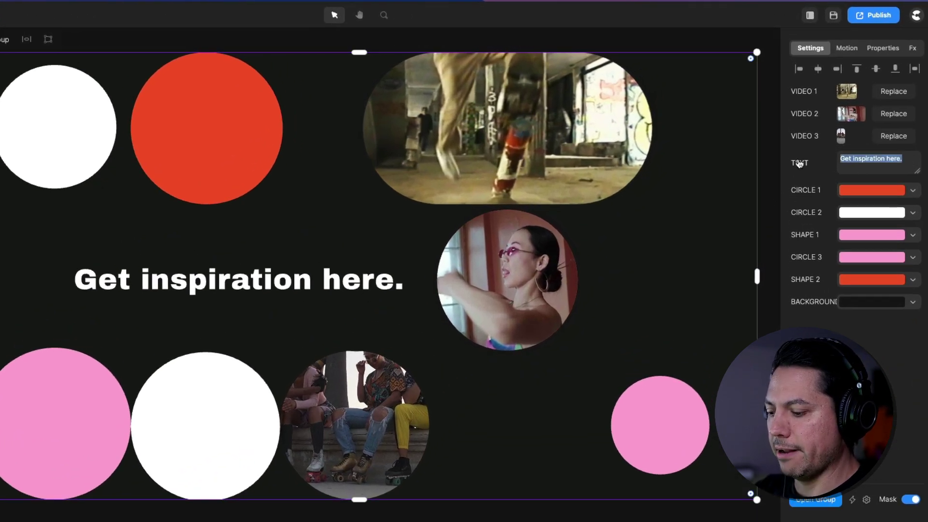
pyautogui.press('BackSpace')
pyautogui.write("Let's Get it.")
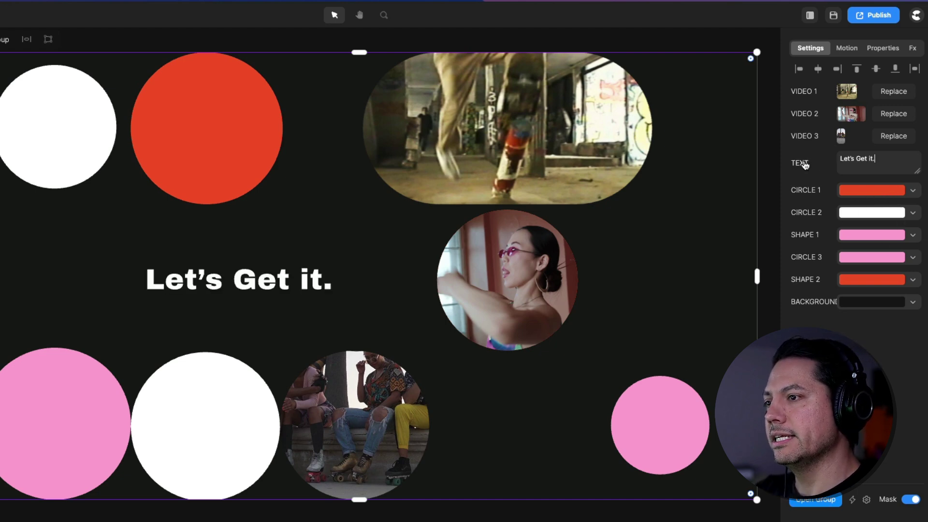
pyautogui.click(799, 165)
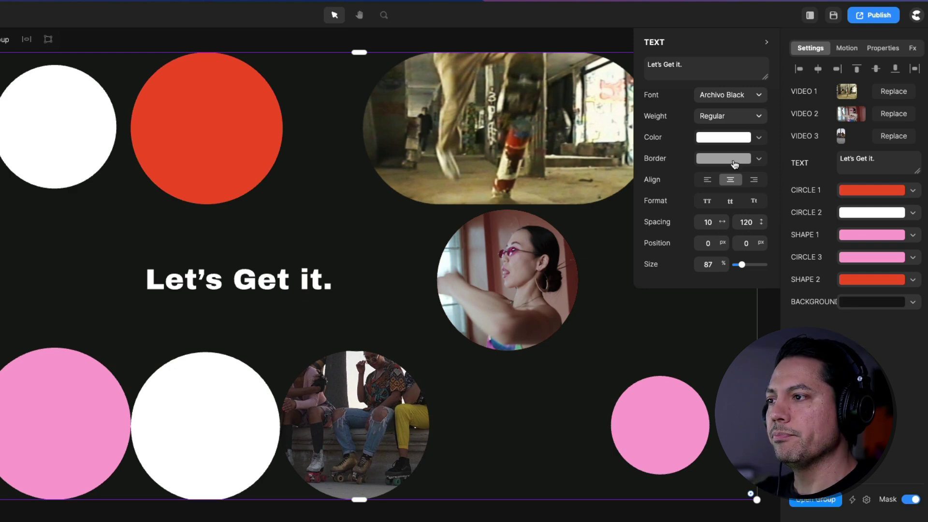
pyautogui.click(848, 315)
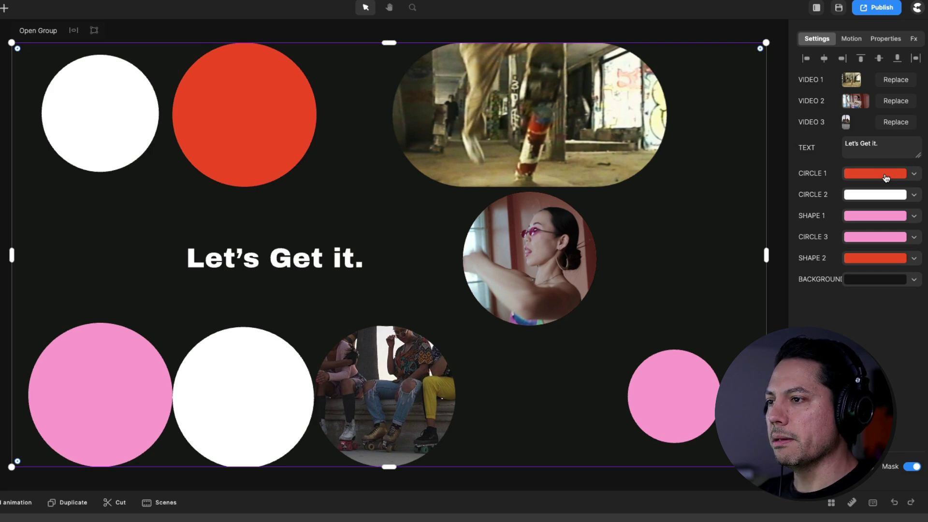
# Recolour circle 1 blue and tint circle 2 coral.
pyautogui.click(886, 178)
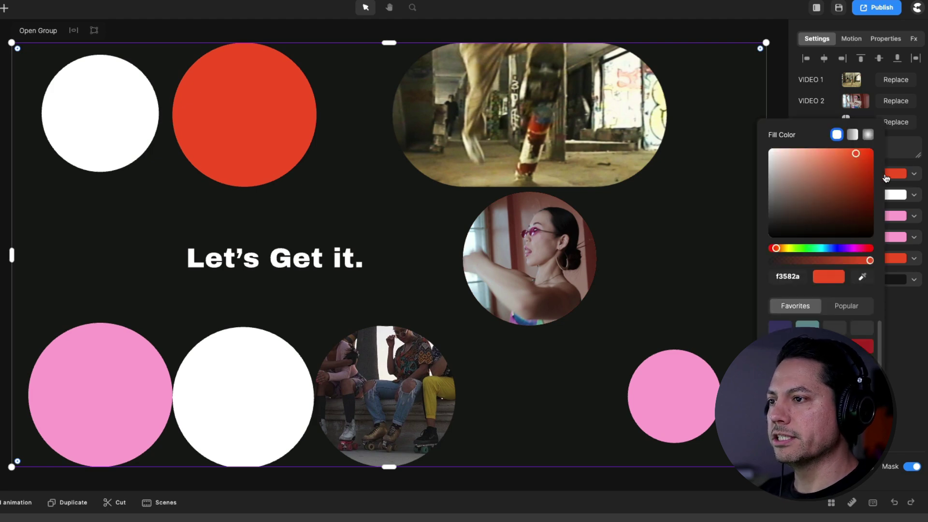
pyautogui.click(839, 249)
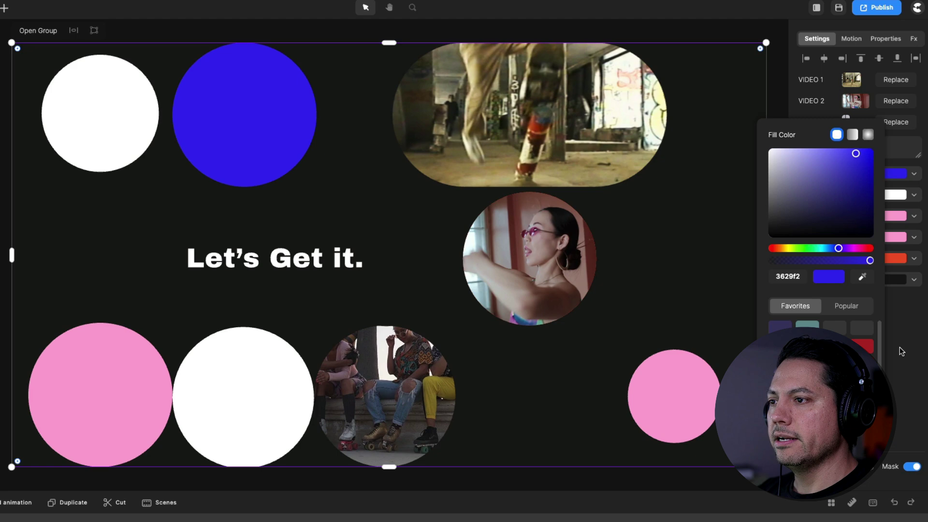
pyautogui.click(901, 348)
pyautogui.click(848, 199)
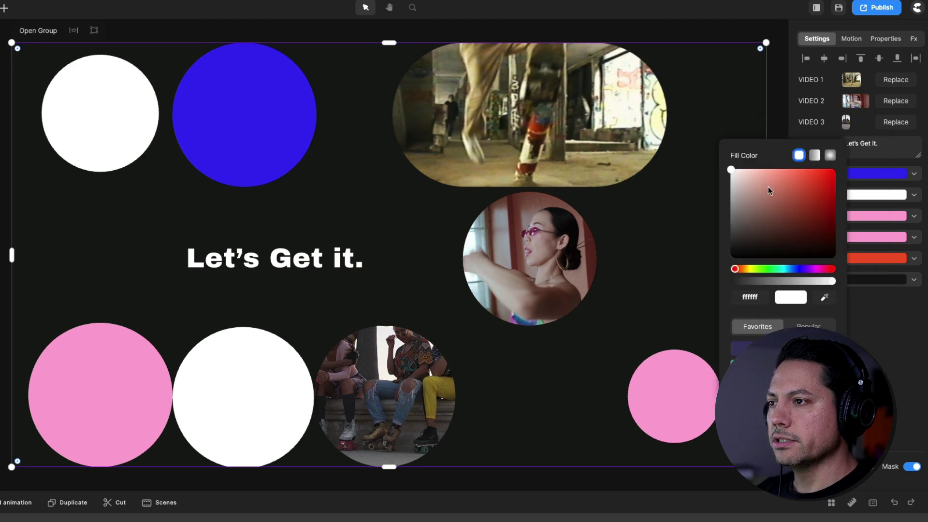
pyautogui.moveTo(768, 186); pyautogui.dragTo(784, 174)
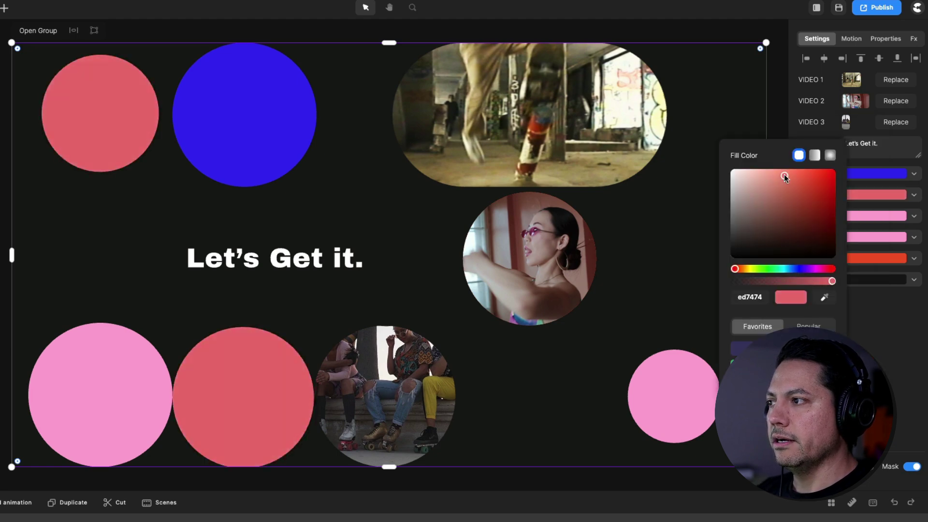
pyautogui.click(868, 204)
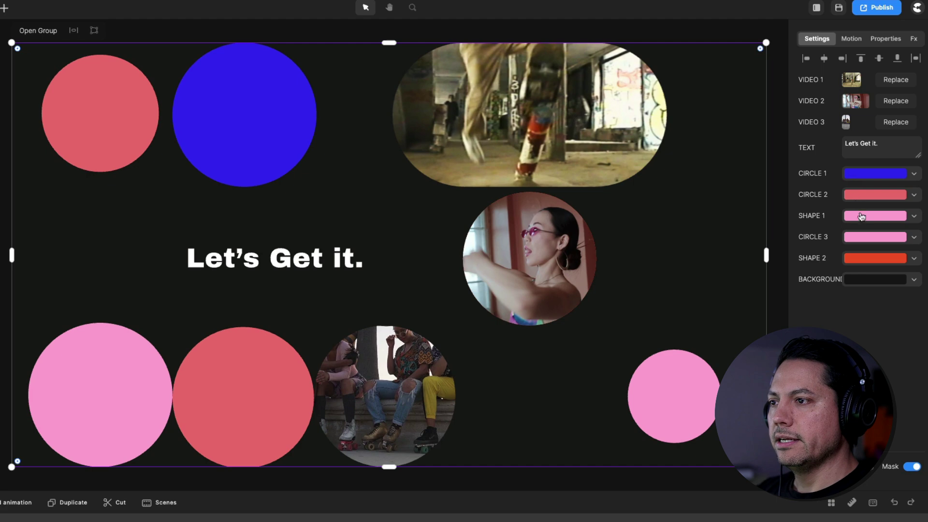
# Make shape 1 magenta and mute circle 3's pink to a darker plum-magenta.
pyautogui.click(862, 219)
pyautogui.click(818, 205)
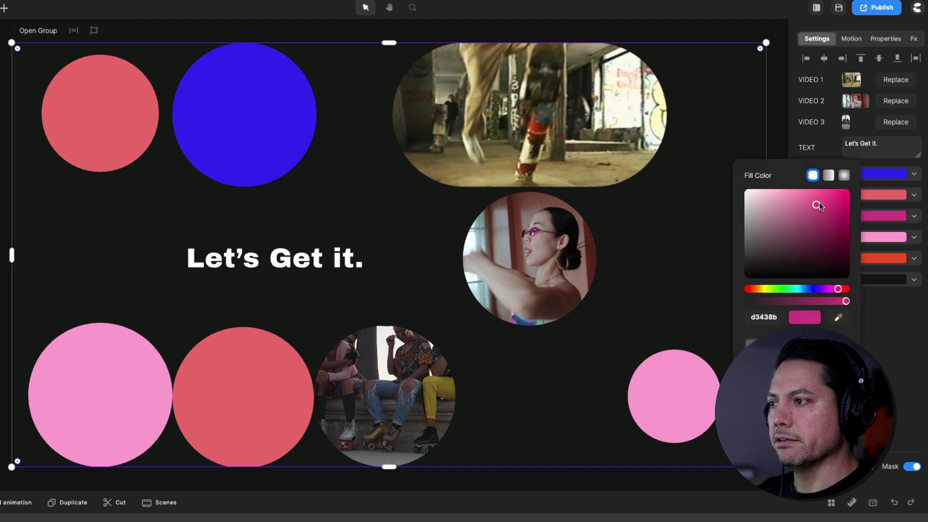
pyautogui.click(894, 334)
pyautogui.click(886, 236)
pyautogui.click(839, 225)
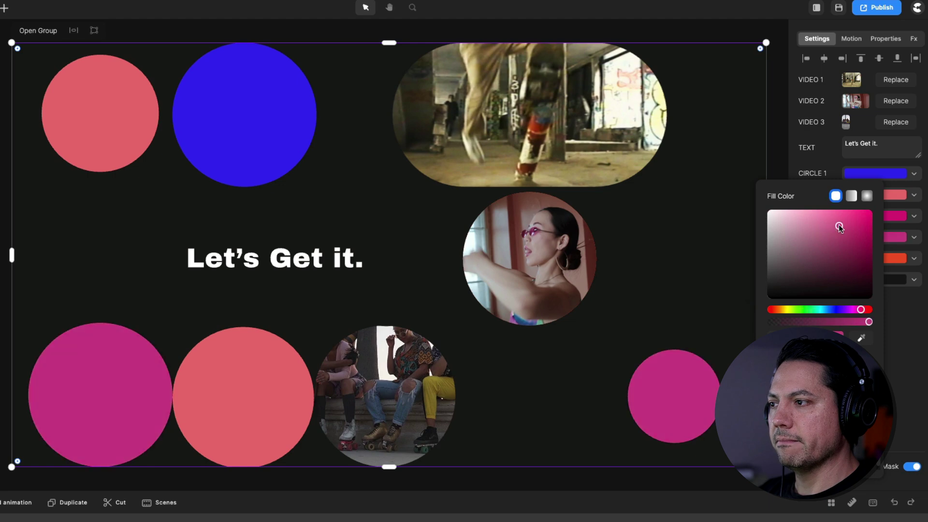
pyautogui.moveTo(839, 225); pyautogui.dragTo(823, 233)
pyautogui.click(889, 304)
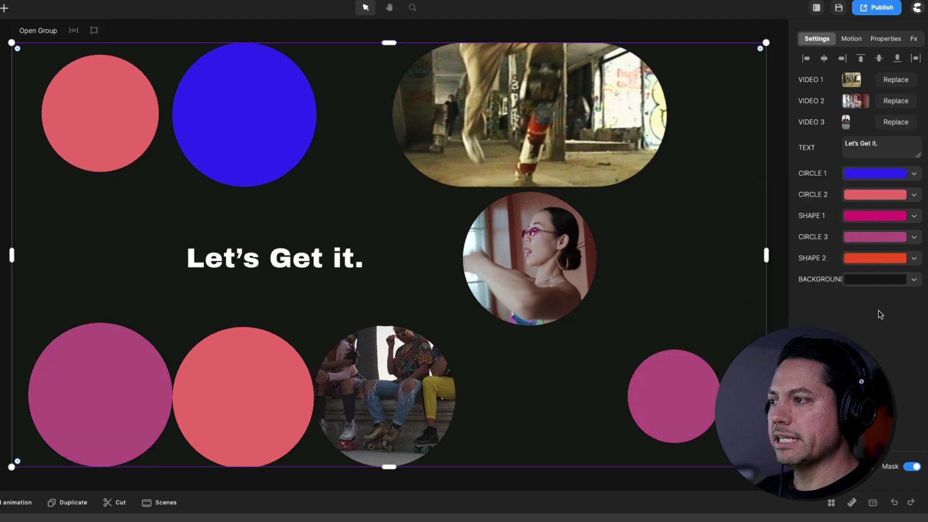
# Adjust the scene's background colour, trying an olive tone and fine-tuning the shade.
pyautogui.click(866, 282)
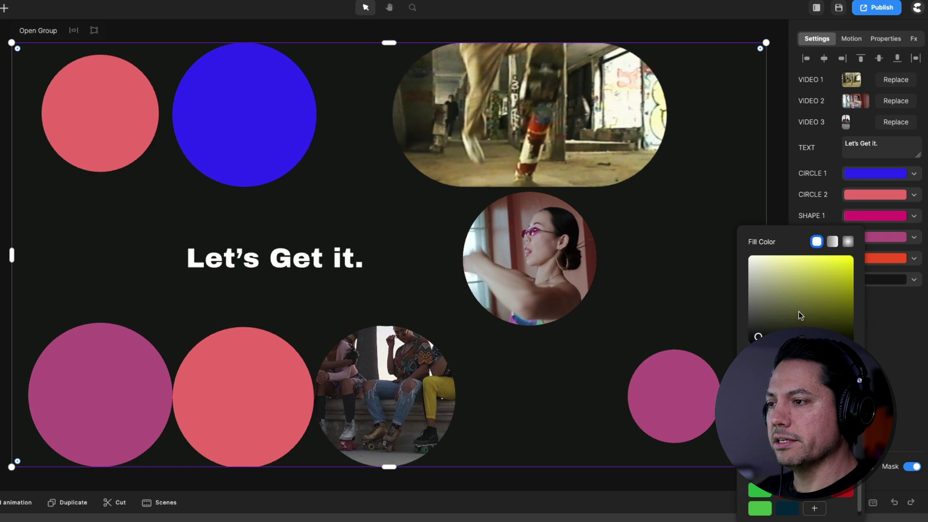
pyautogui.moveTo(770, 319); pyautogui.dragTo(749, 345)
pyautogui.click(772, 325)
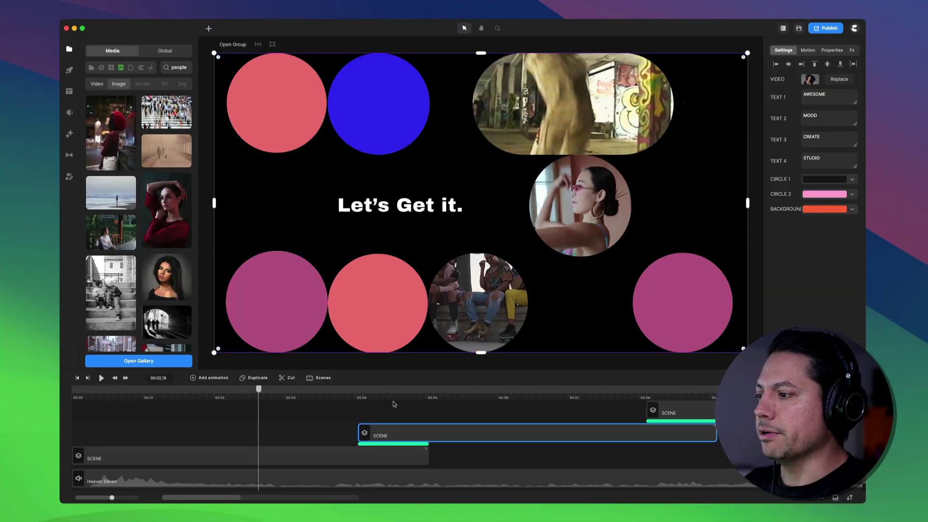
# Play through into the AWESOME MOOD scene and scrub back to where CREATE animates in.
pyautogui.click(394, 404)
pyautogui.scroll(-3, 331, 393)
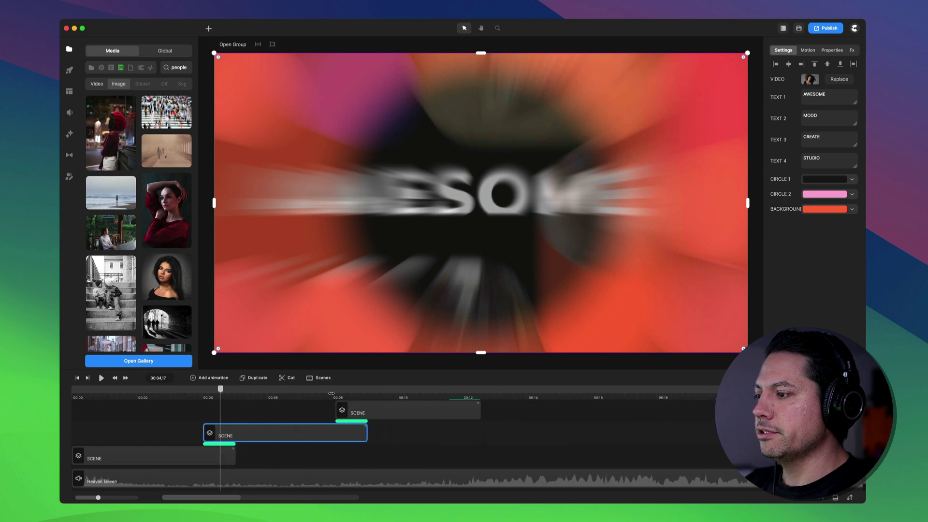
pyautogui.moveTo(295, 391); pyautogui.dragTo(269, 390)
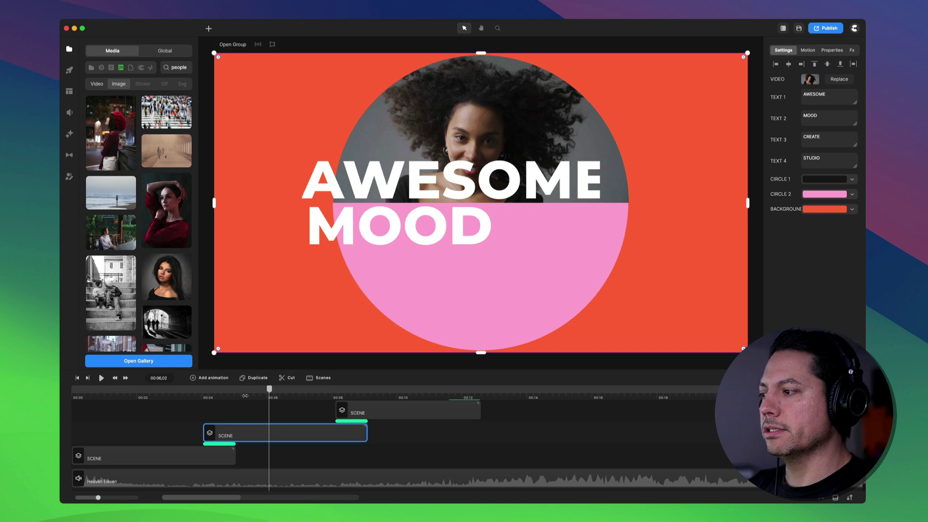
pyautogui.click(215, 390)
pyautogui.press('space')
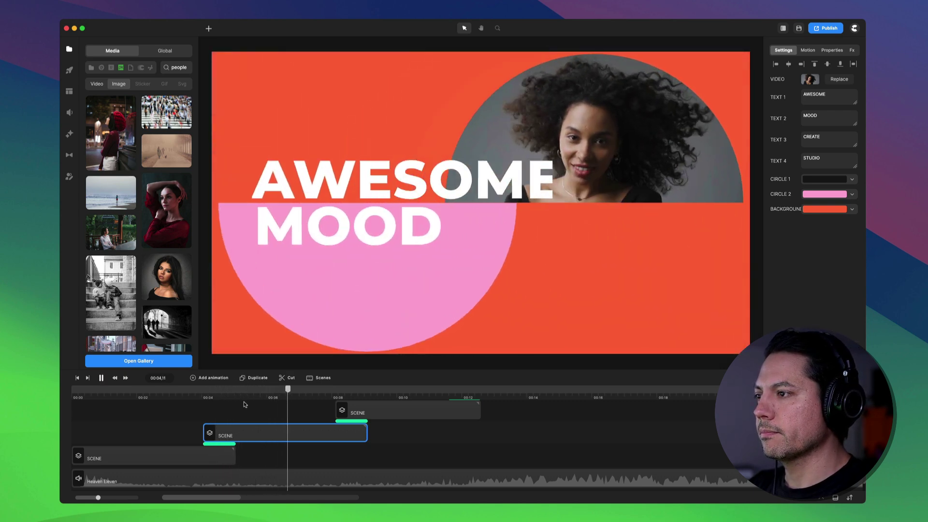
pyautogui.press('space')
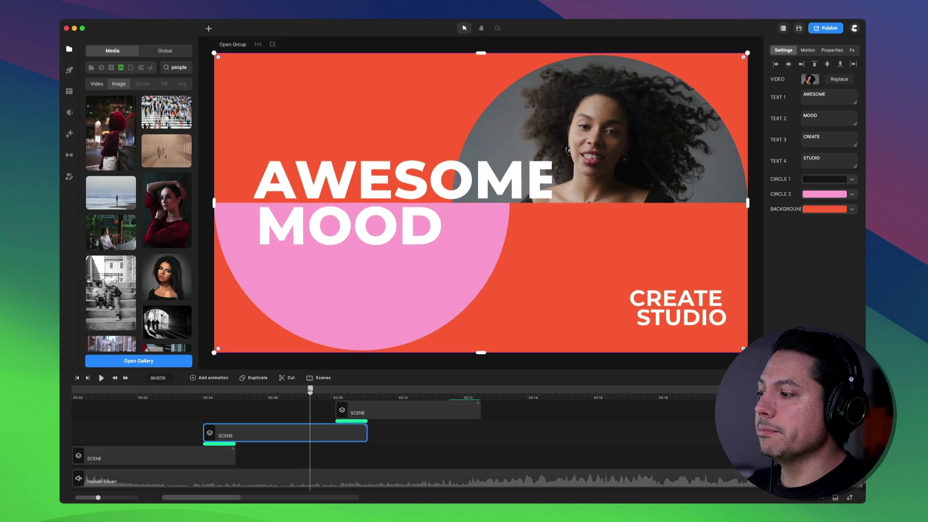
pyautogui.moveTo(310, 391); pyautogui.dragTo(296, 391)
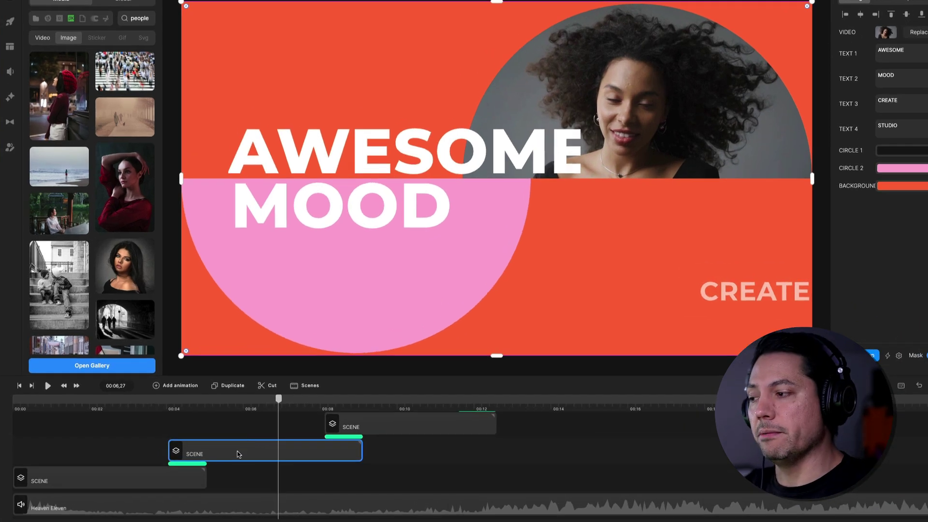
# Drill into the AWESOME MOOD scene's video group and select the placeholder video clip.
pyautogui.doubleClick(246, 453)
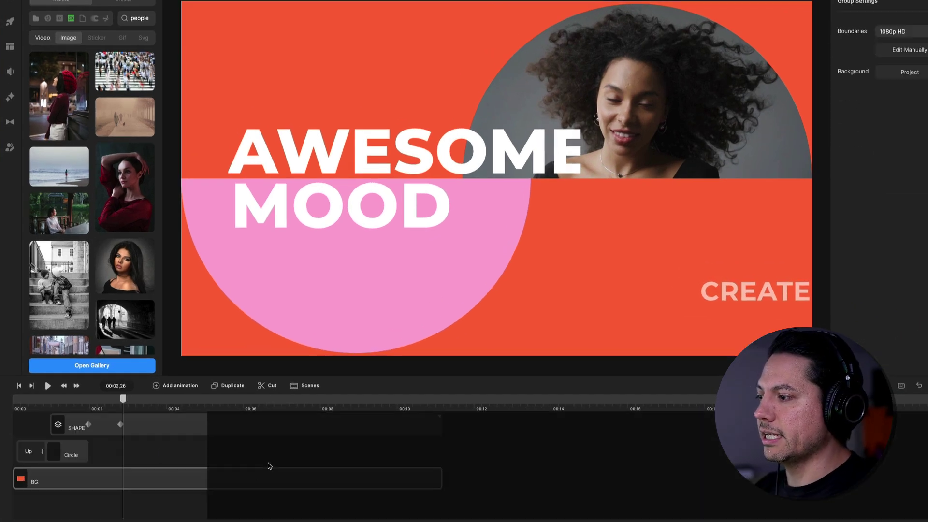
pyautogui.scroll(-1, 169, 459)
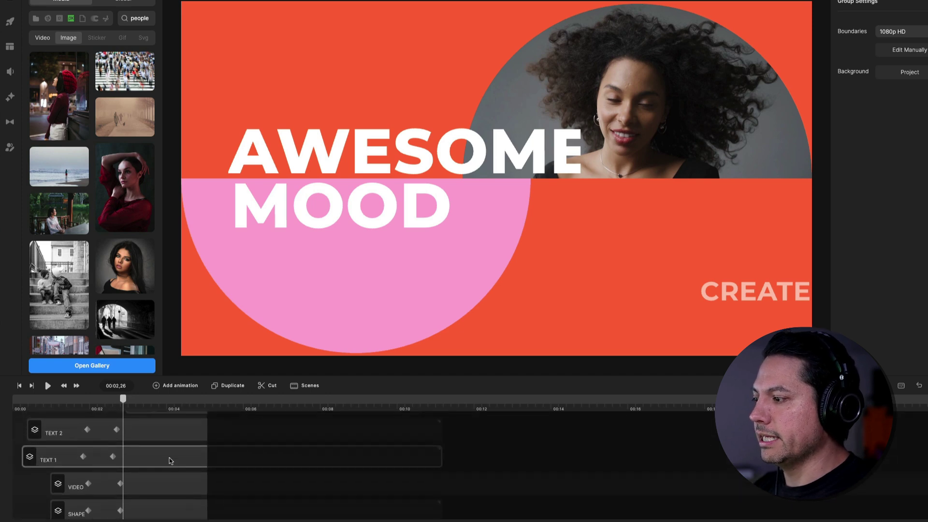
pyautogui.click(169, 459)
pyautogui.doubleClick(161, 462)
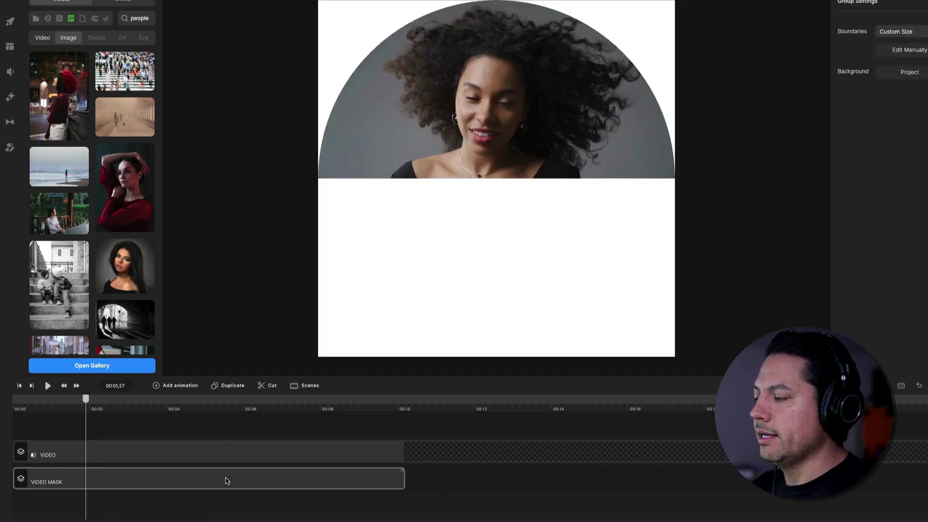
pyautogui.doubleClick(107, 458)
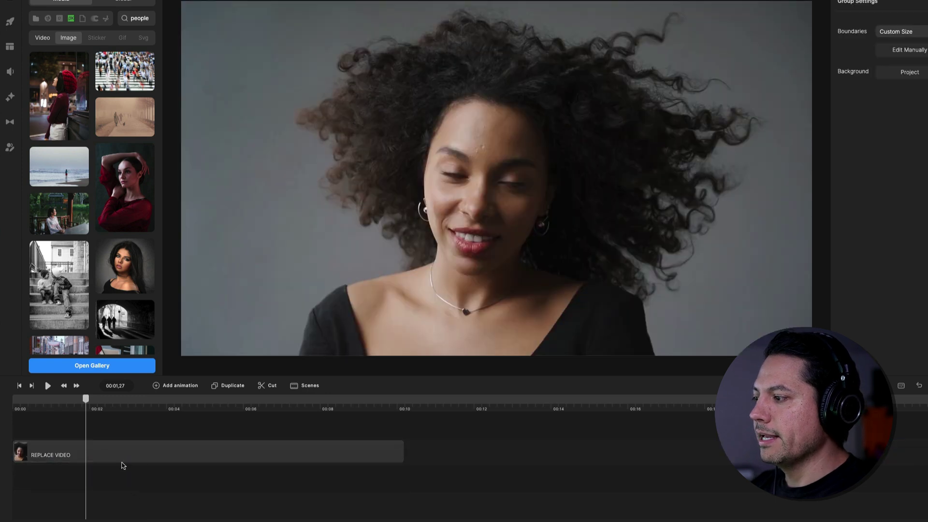
pyautogui.click(122, 456)
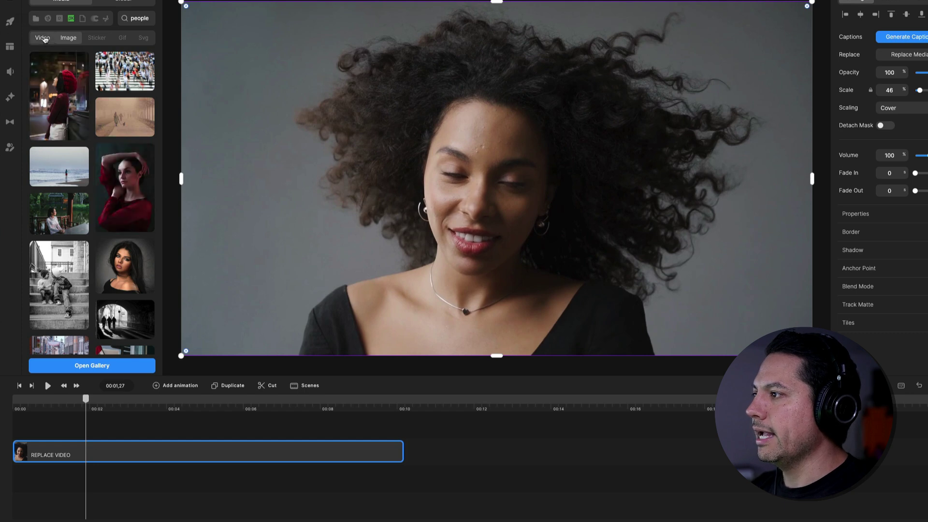
# Add the friends clip above the placeholder, extend it to about 10 seconds, and delete the placeholder.
pyautogui.click(46, 3)
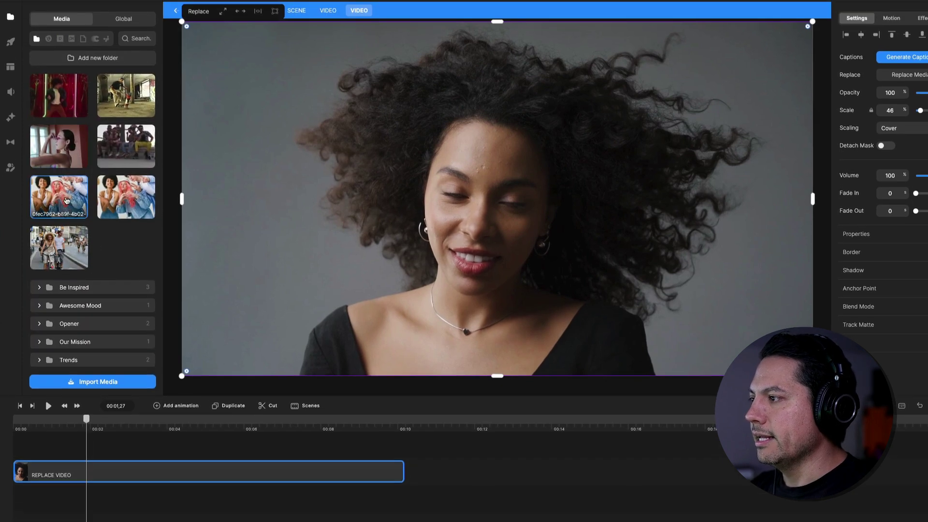
pyautogui.moveTo(66, 200); pyautogui.dragTo(27, 446)
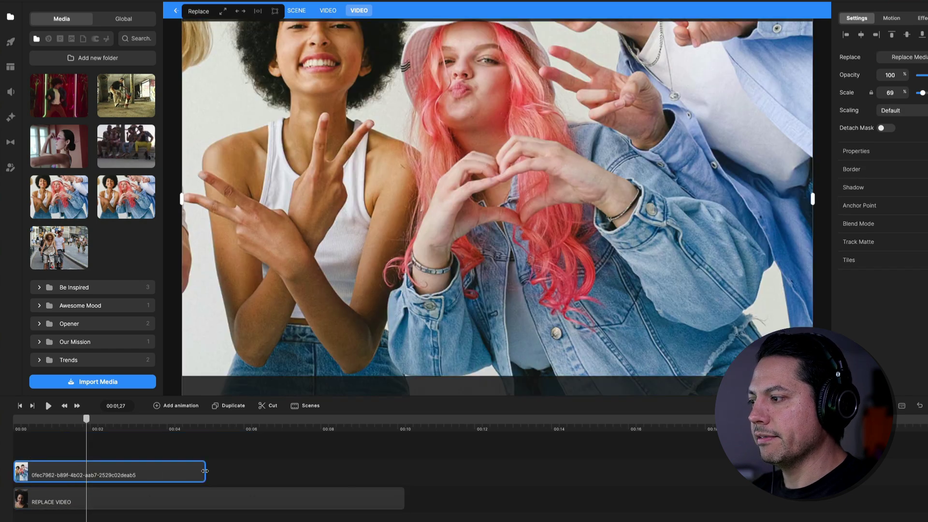
pyautogui.moveTo(205, 471); pyautogui.dragTo(405, 471)
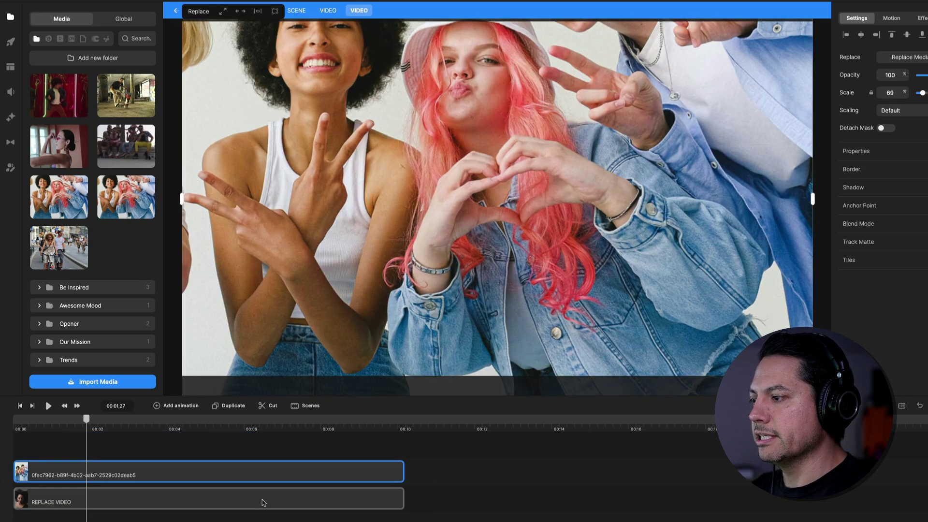
pyautogui.click(263, 504)
pyautogui.press('Delete')
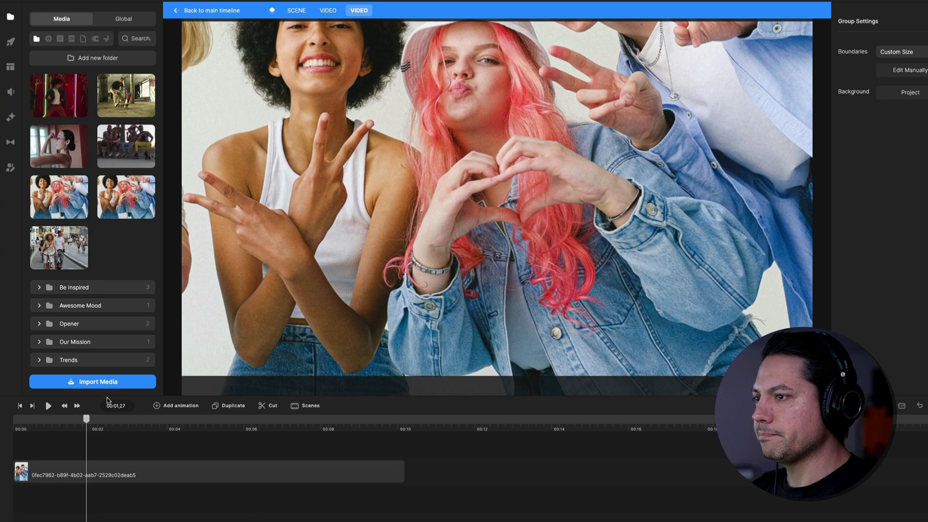
# Move the friends clip lower in the frame, preview, and select the trends scene.
pyautogui.moveTo(90, 425); pyautogui.dragTo(15, 427)
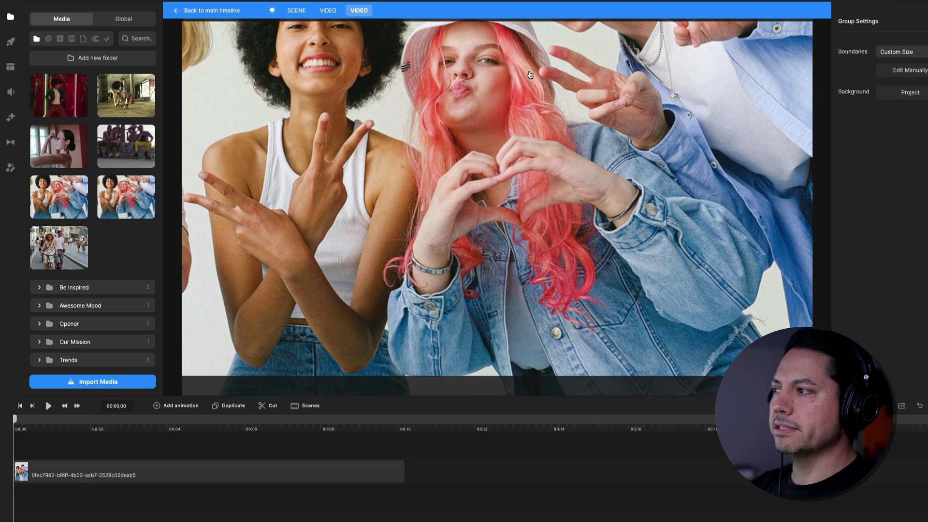
pyautogui.moveTo(460, 147); pyautogui.dragTo(461, 286)
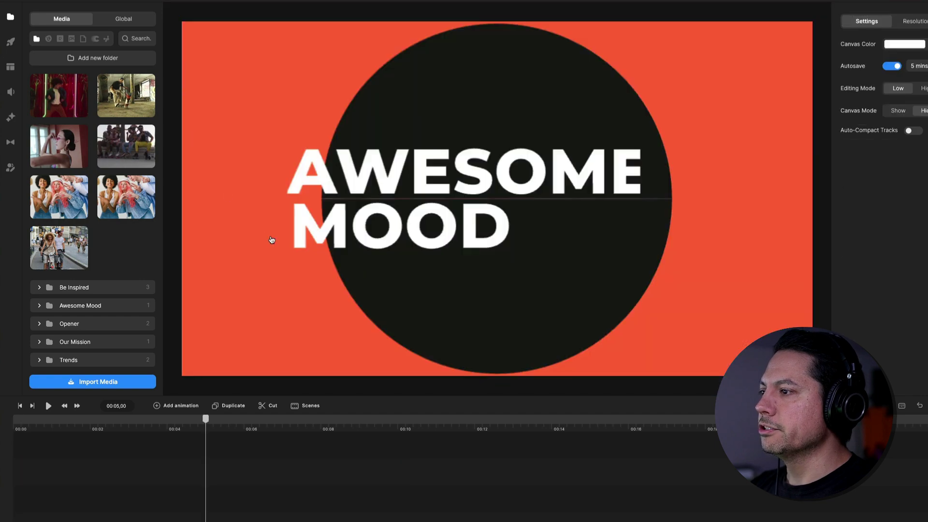
pyautogui.moveTo(199, 424); pyautogui.dragTo(264, 416)
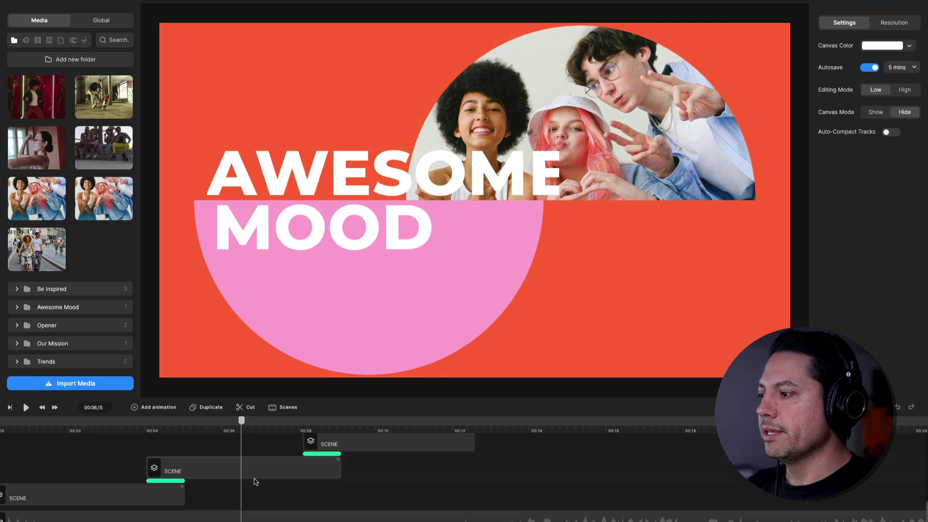
pyautogui.click(254, 447)
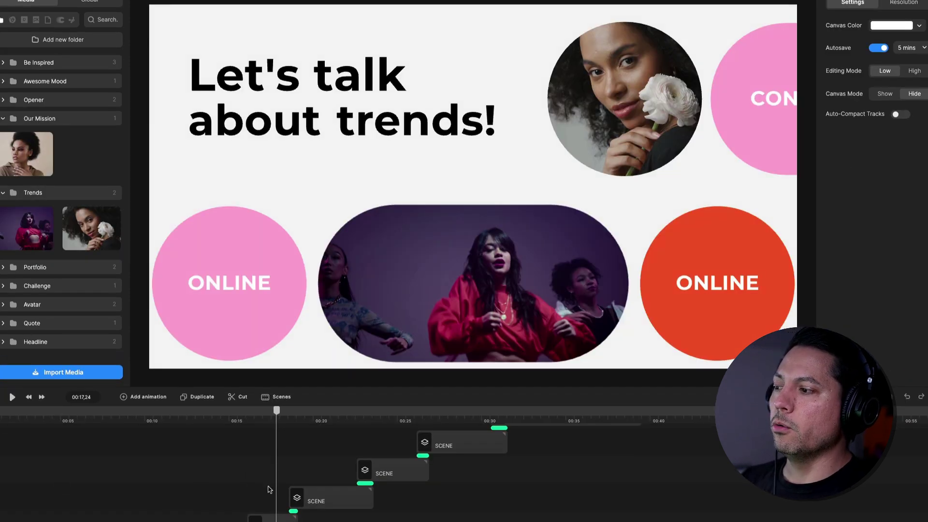
# Delete the 'Let's talk about trends!' scene from the timeline.
pyautogui.scroll(-3, 294, 487)
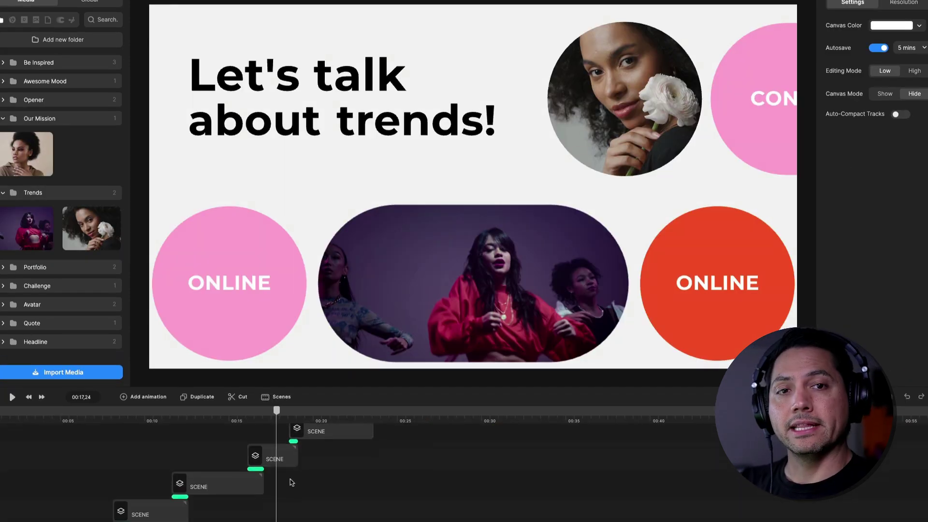
pyautogui.click(279, 458)
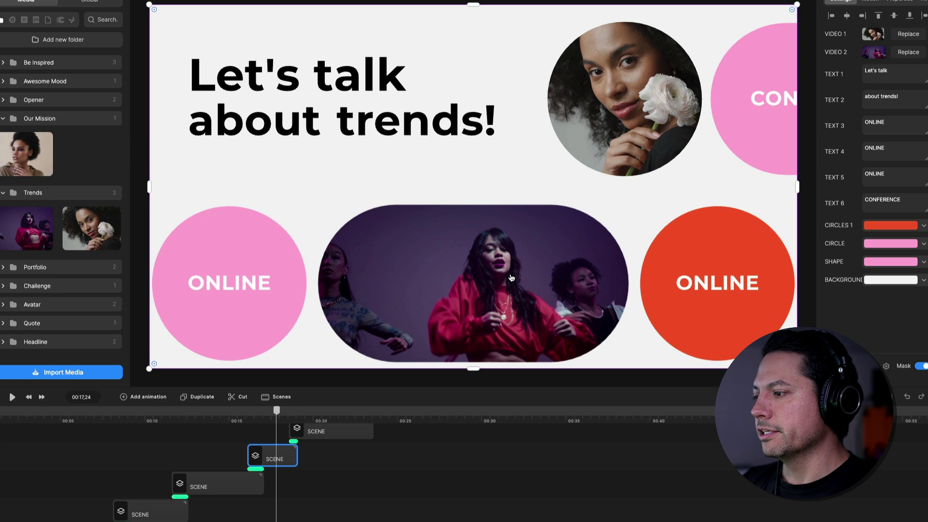
pyautogui.scroll(1, 321, 437)
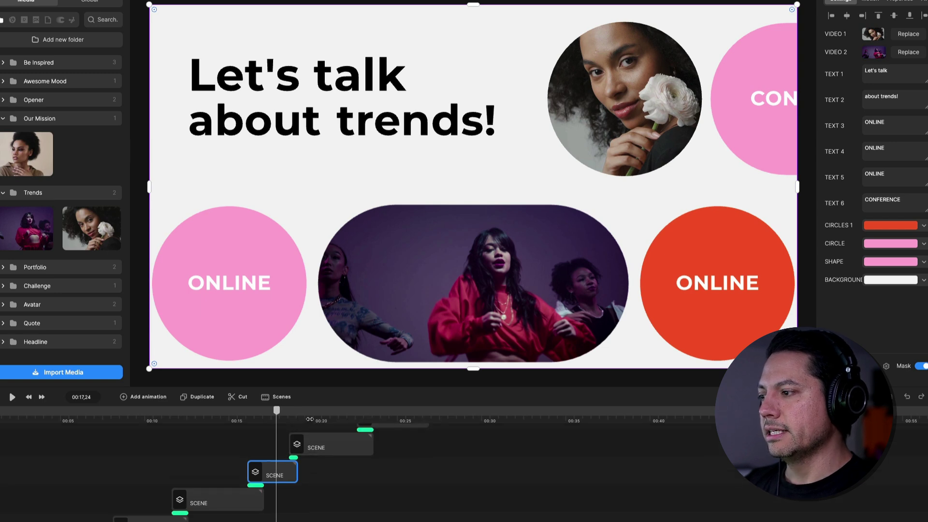
pyautogui.scroll(2, 346, 417)
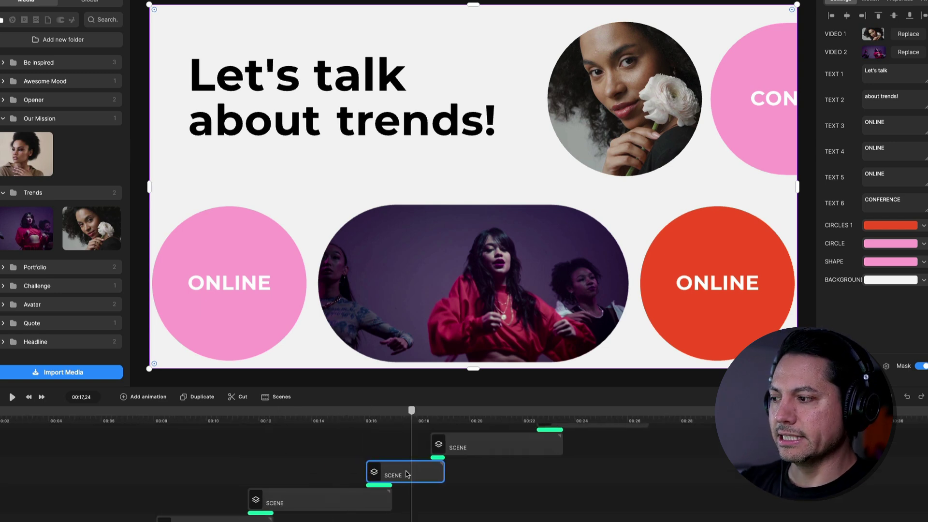
pyautogui.press('Delete')
# Select all clips and slide the later scenes left to close the gap.
pyautogui.scroll(2, 449, 505)
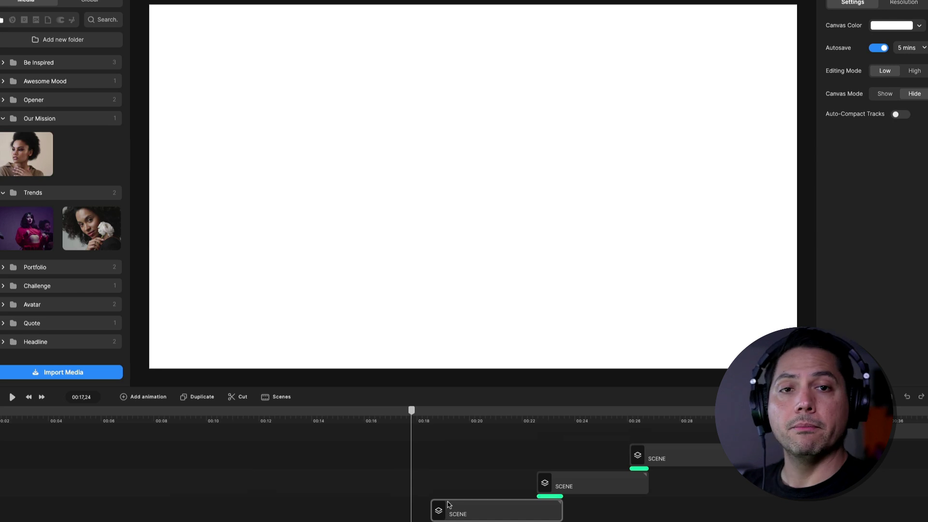
pyautogui.scroll(-3, 463, 418)
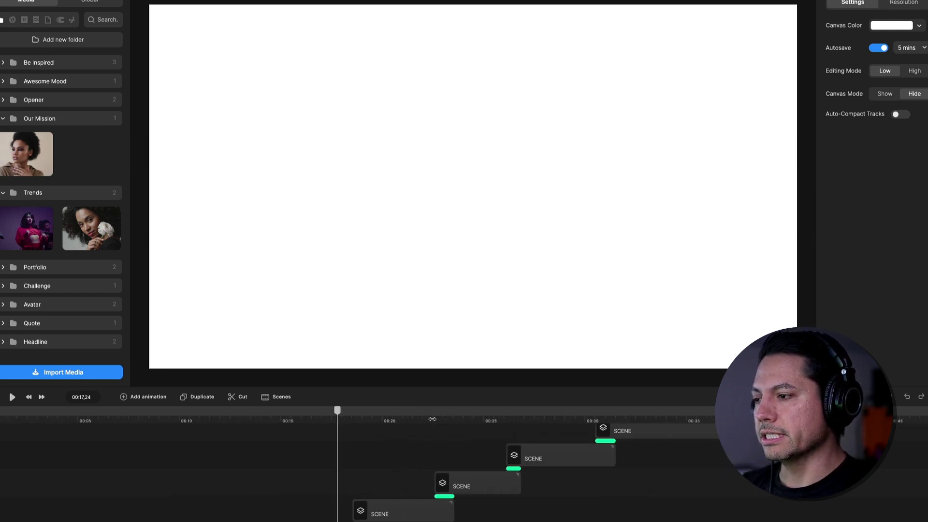
pyautogui.hotkey('ctrl', 'a')
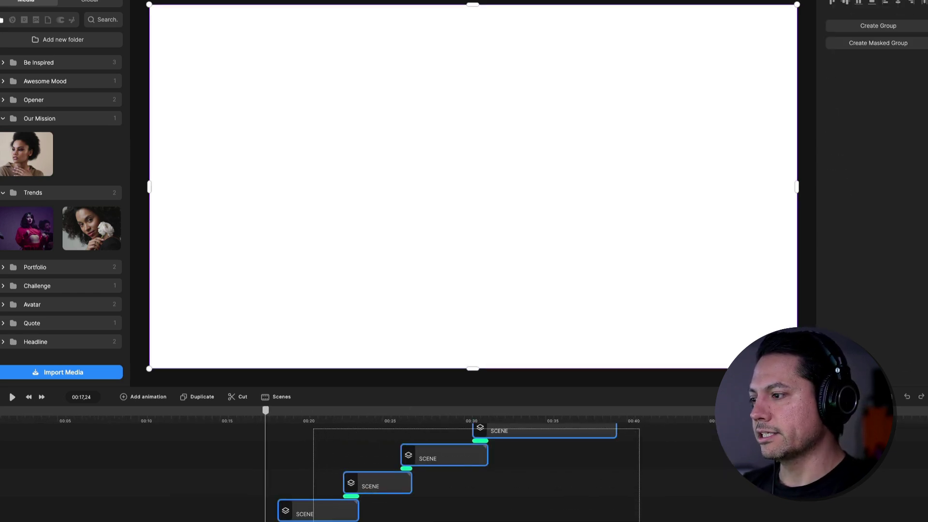
pyautogui.scroll(1, 349, 472)
pyautogui.scroll(-3, 349, 471)
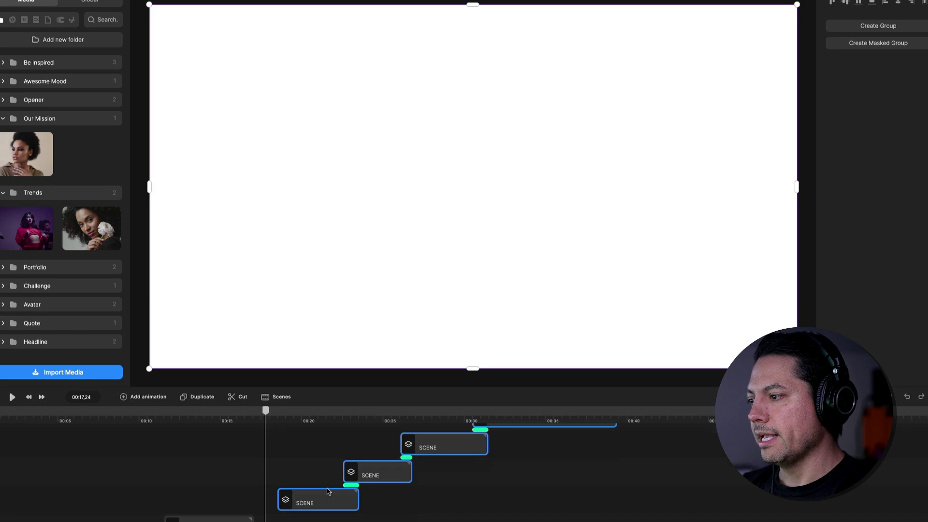
pyautogui.moveTo(314, 453); pyautogui.dragTo(276, 454)
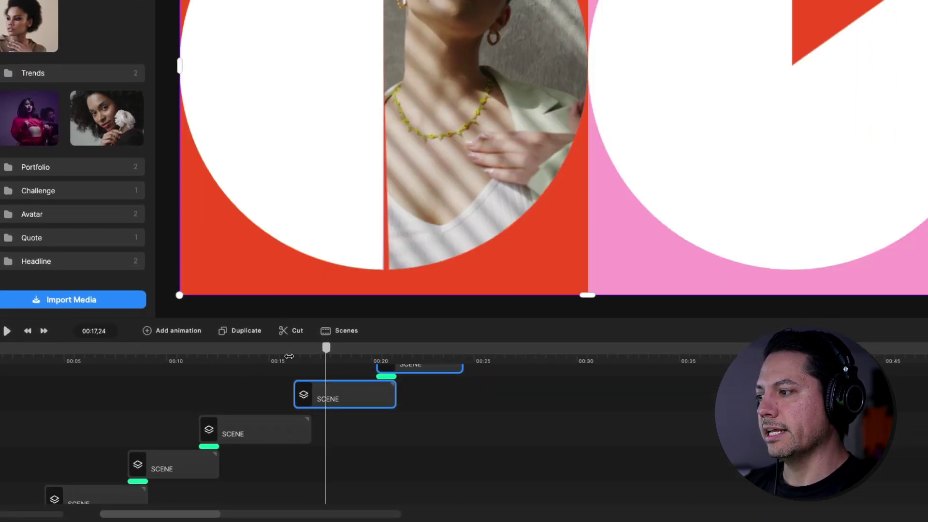
# Apply the Zoom Across transition to the Portfolio scene and preview the result.
pyautogui.click(299, 352)
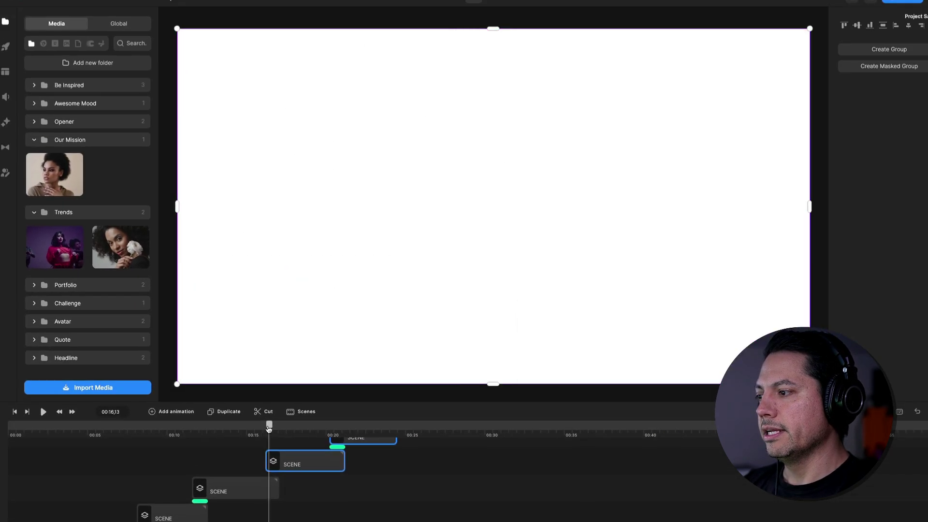
pyautogui.moveTo(270, 429); pyautogui.dragTo(299, 429)
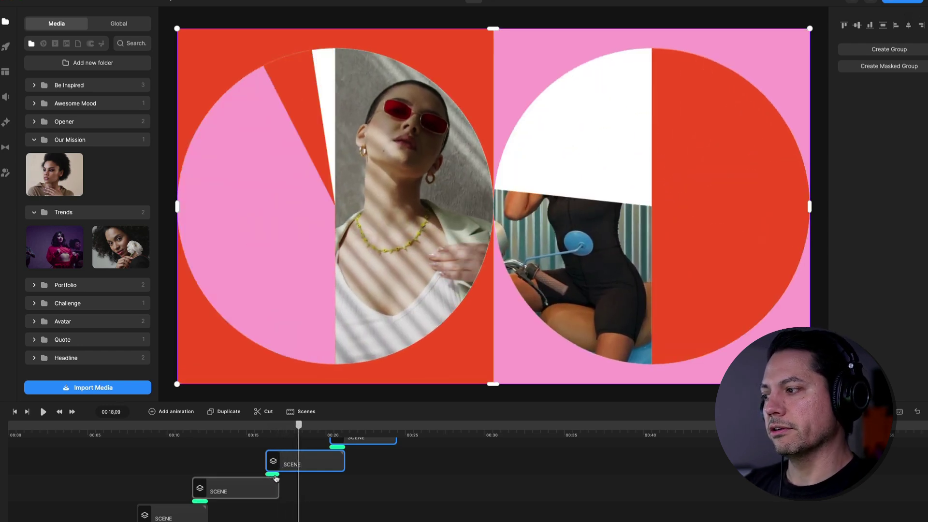
pyautogui.click(274, 475)
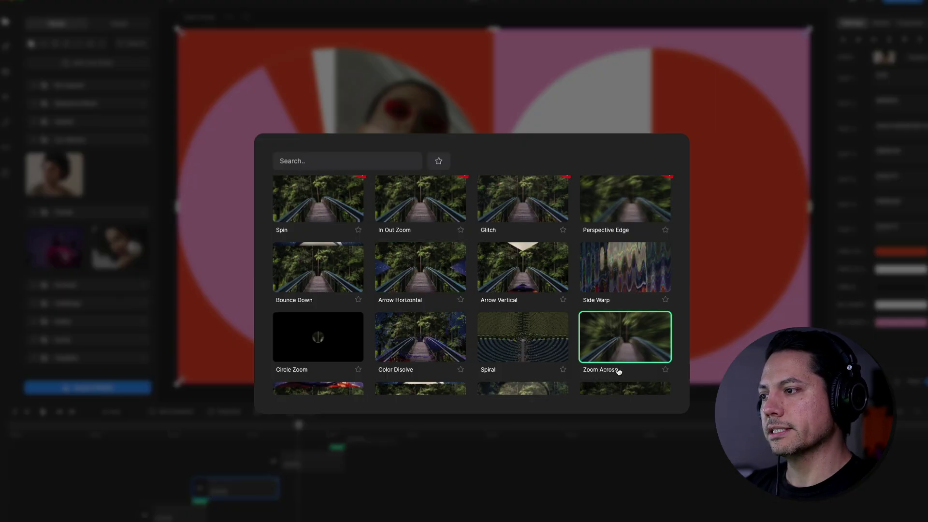
pyautogui.click(616, 343)
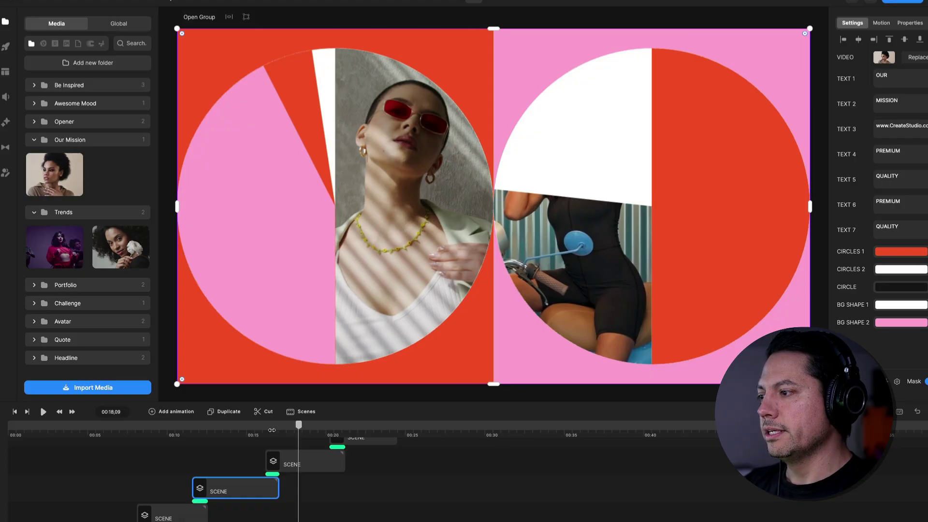
pyautogui.moveTo(272, 430); pyautogui.dragTo(304, 430)
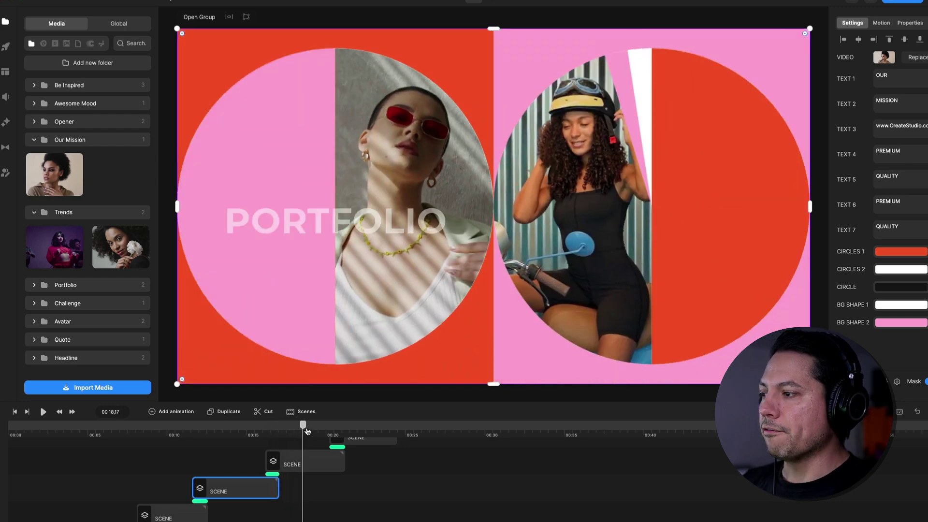
# Download Scene 3 (CREATIVE) from Media Scenes and drag it onto the timeline near 00:18.
pyautogui.scroll(2, 349, 459)
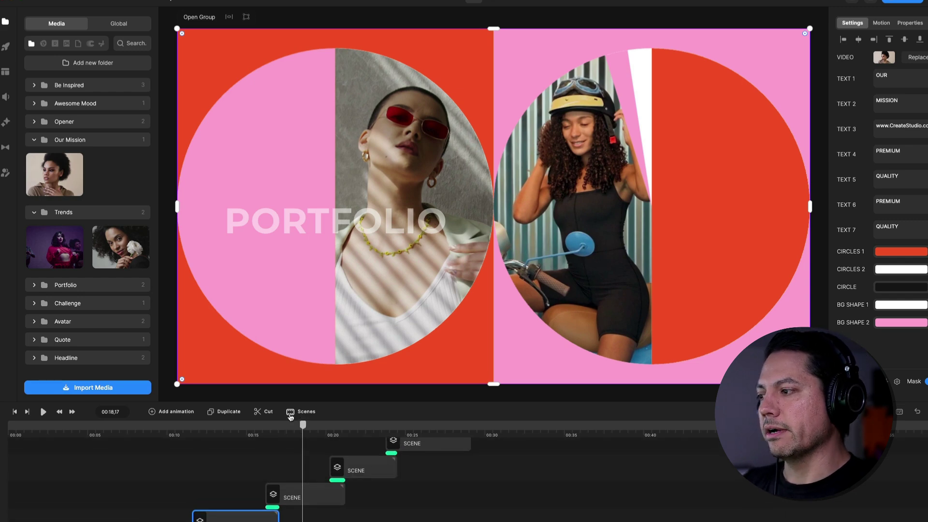
pyautogui.click(301, 414)
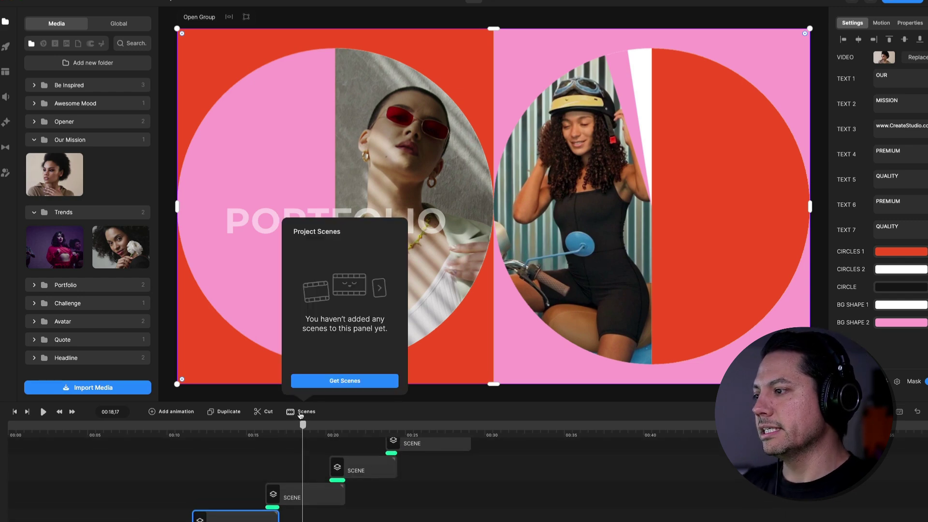
pyautogui.click(333, 389)
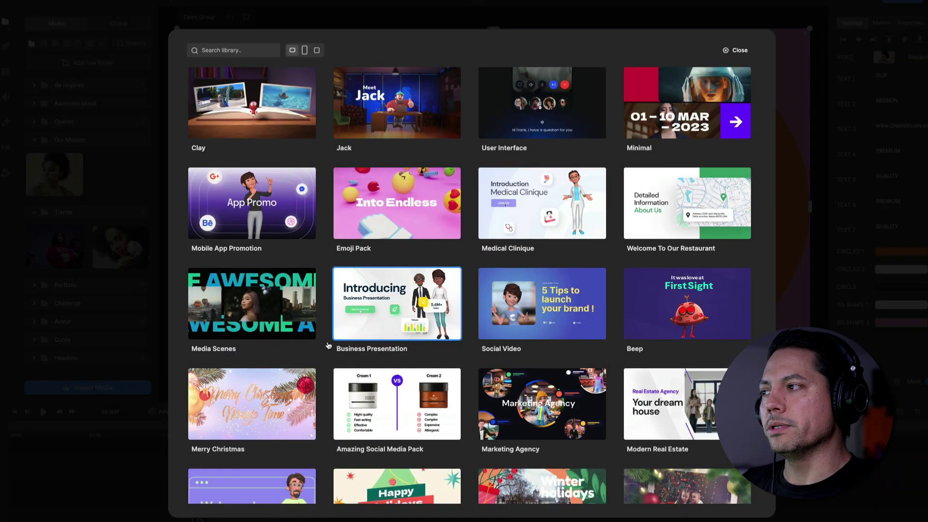
pyautogui.scroll(-12, 339, 397)
pyautogui.scroll(6, 373, 342)
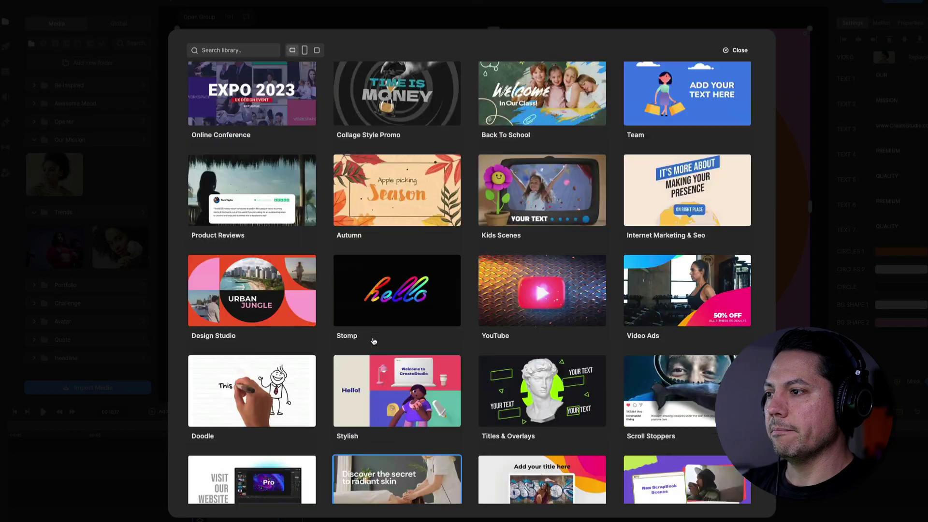
pyautogui.scroll(3, 536, 213)
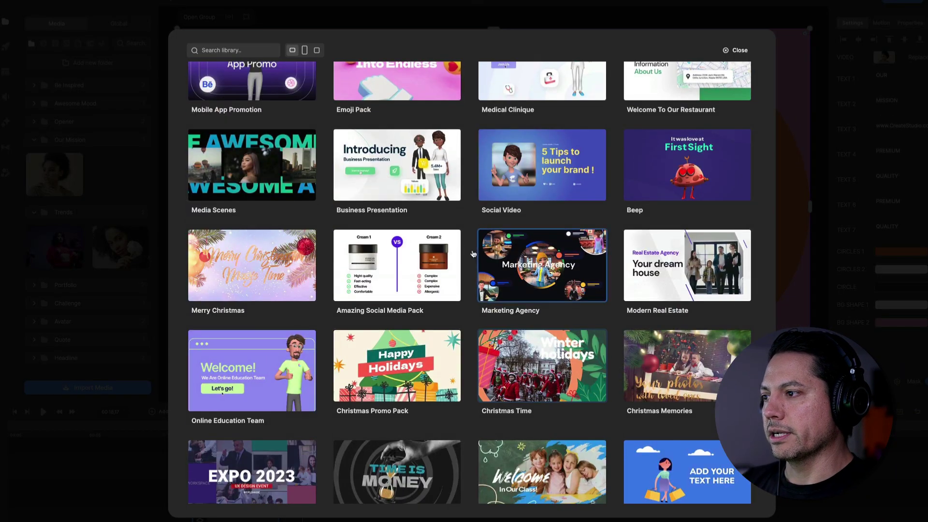
pyautogui.click(261, 160)
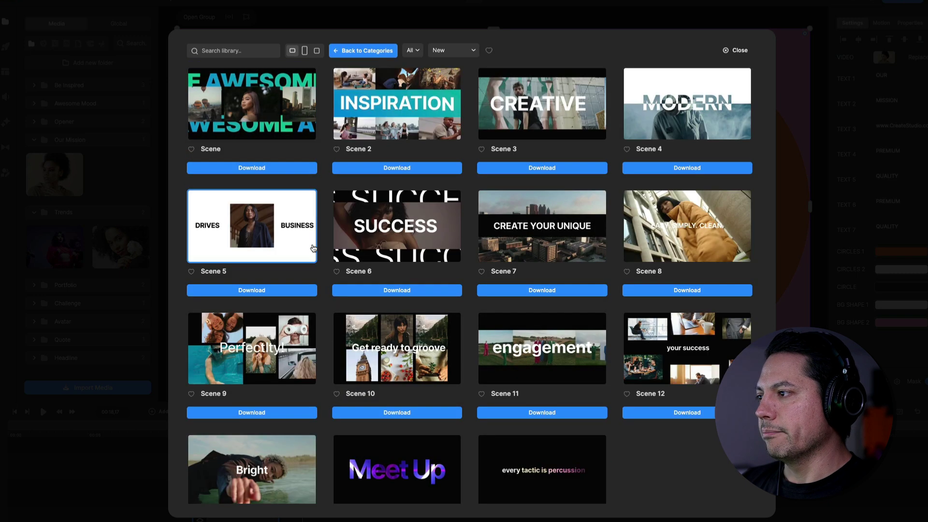
pyautogui.click(546, 168)
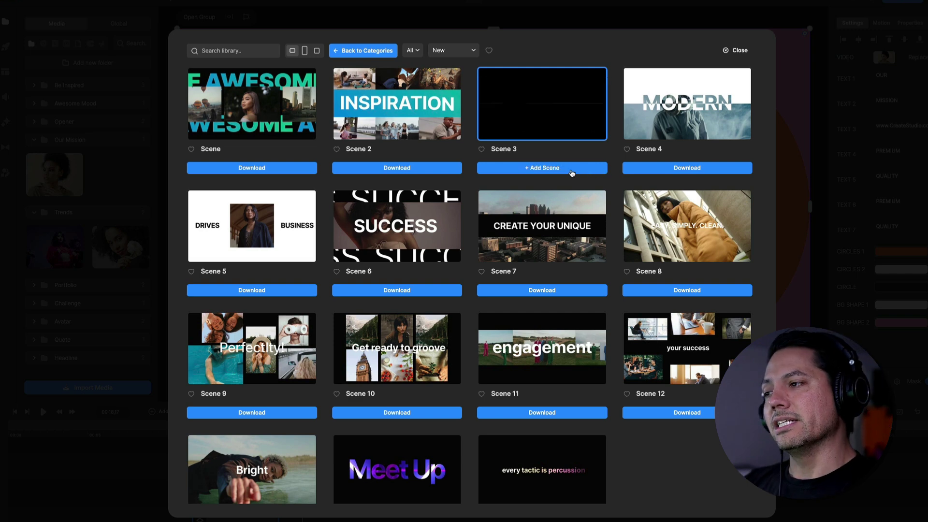
pyautogui.click(545, 168)
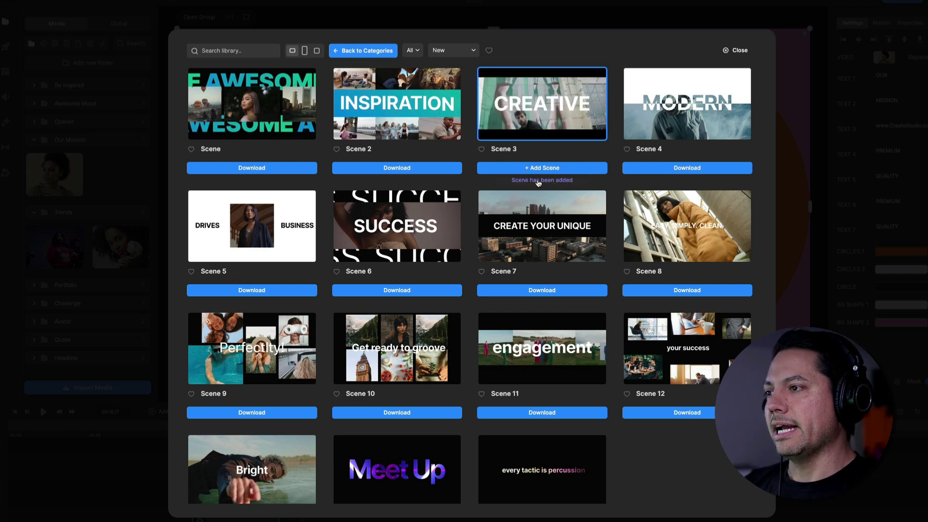
pyautogui.click(737, 51)
pyautogui.moveTo(314, 261); pyautogui.dragTo(289, 460)
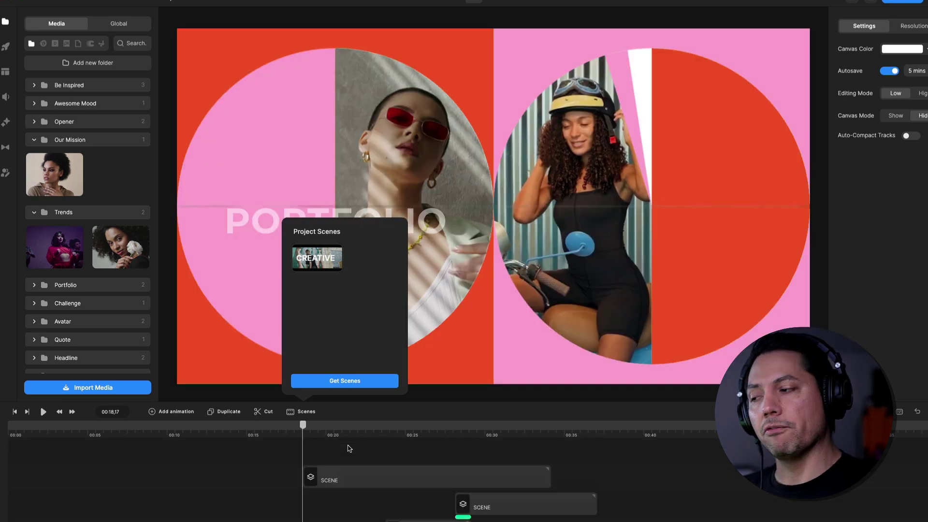
# Select the last timeline scene to show the 'Best designers available.' outro settings.
pyautogui.click(333, 476)
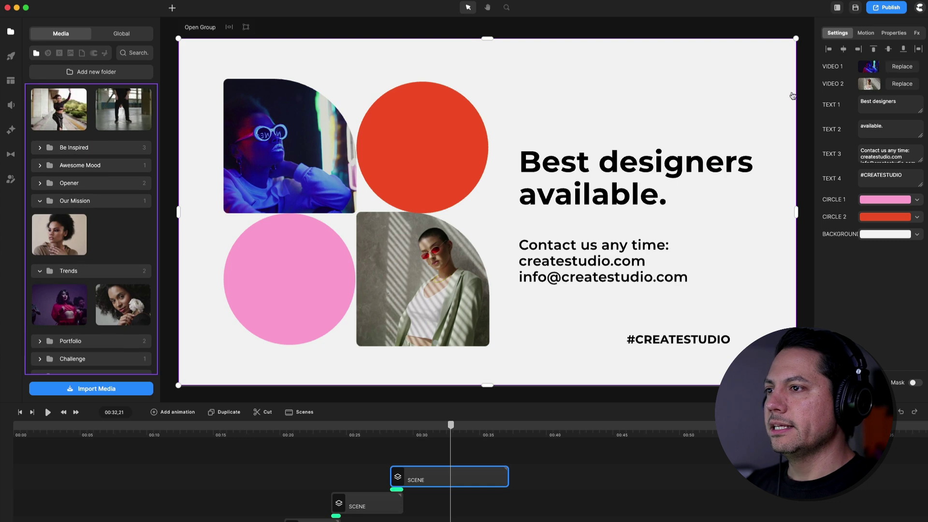
# Replace the outro's VIDEO 2 with the Trends clip of a woman holding a flower.
pyautogui.click(68, 312)
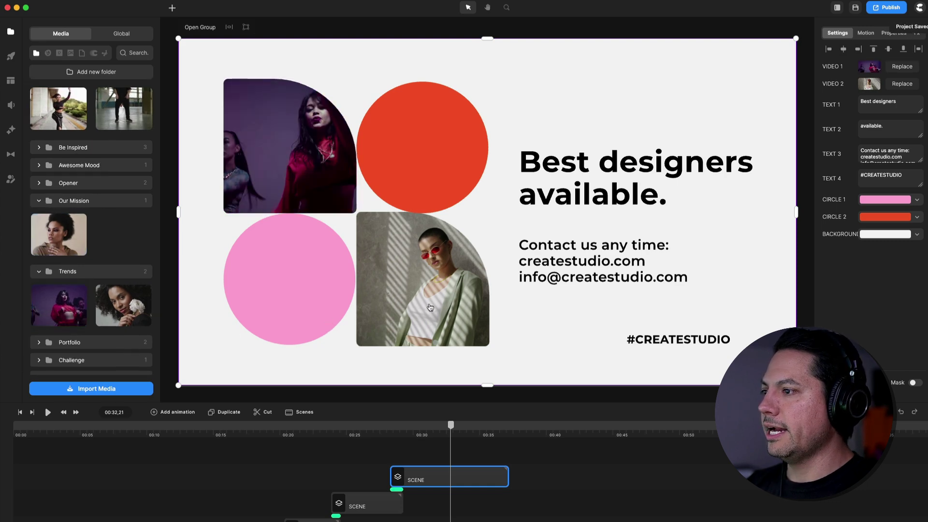
pyautogui.click(902, 84)
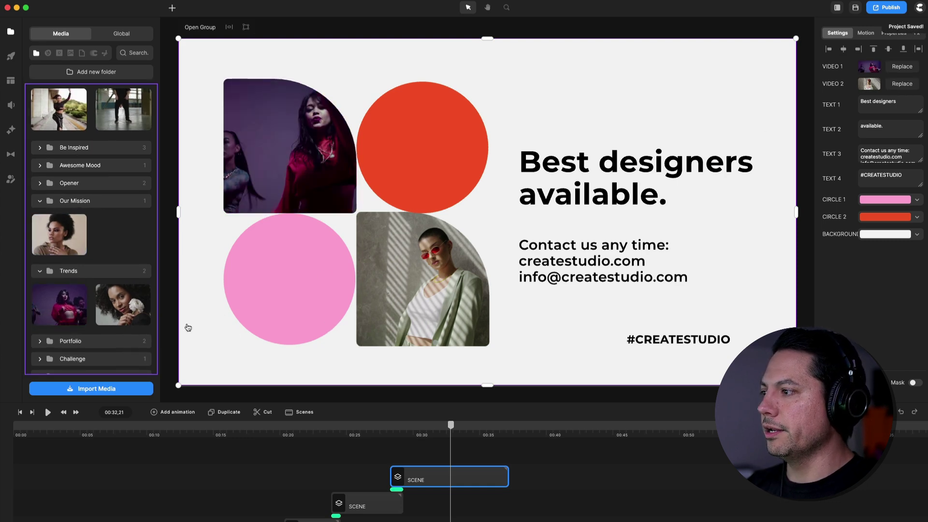
pyautogui.click(123, 305)
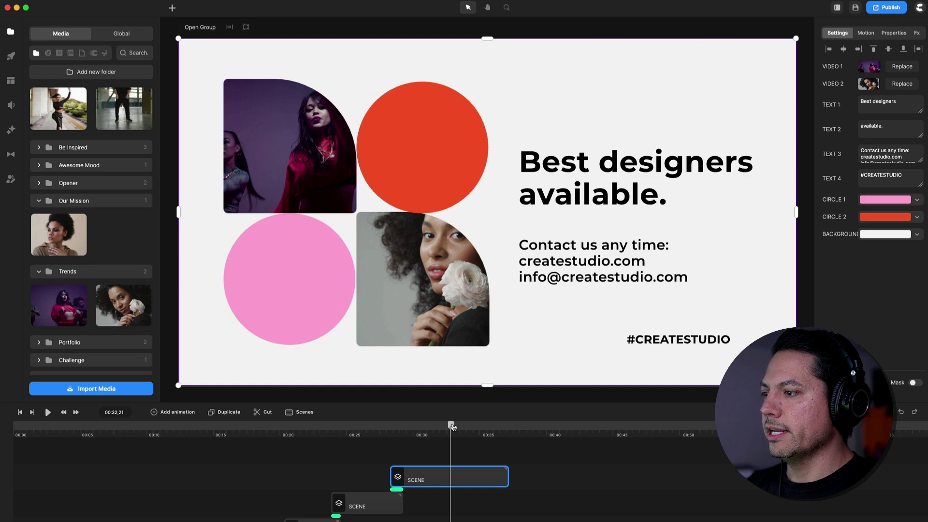
pyautogui.moveTo(453, 427)
pyautogui.mouseDown()
pyautogui.moveTo(410, 426)
pyautogui.moveTo(443, 432)
pyautogui.mouseUp()
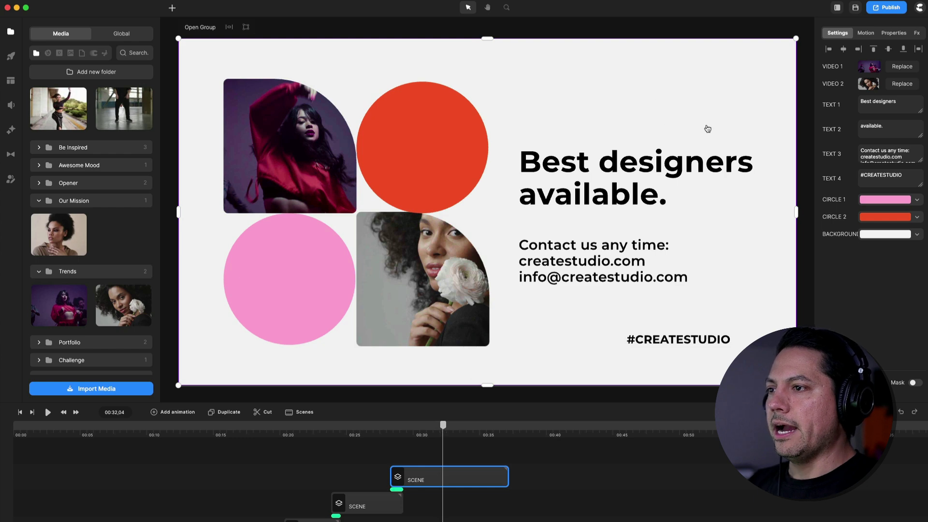
# Change the headline to 'Best team available.' and retype the contact text and WILLSSTUDIO hashtag.
pyautogui.moveTo(892, 102); pyautogui.dragTo(873, 101)
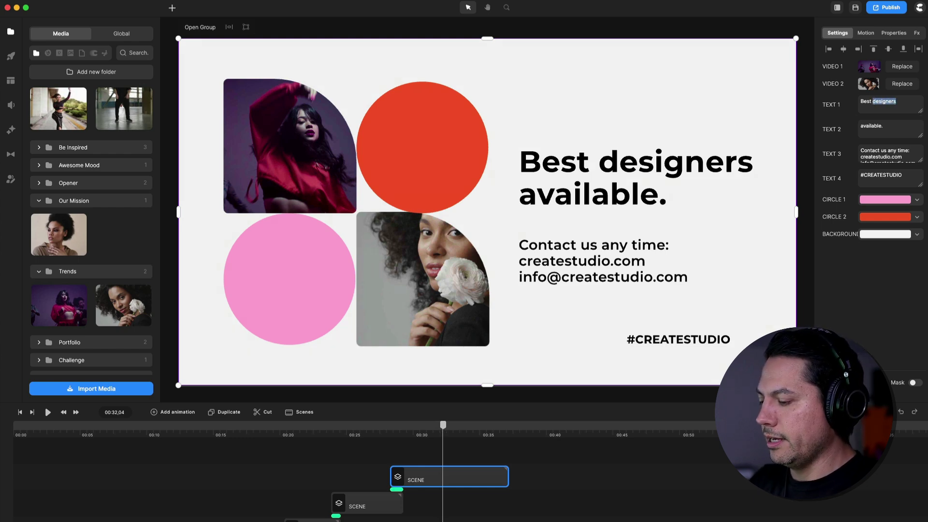
pyautogui.write('team')
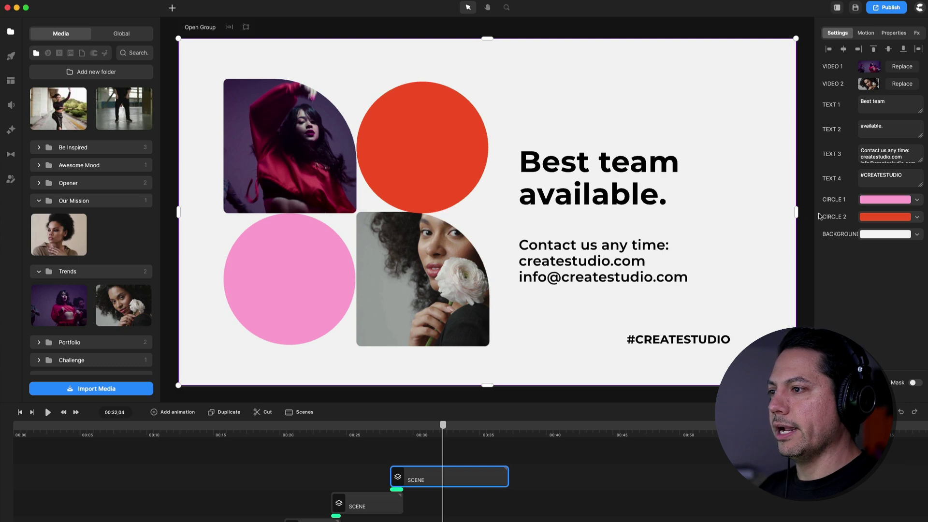
pyautogui.scroll(-1, 882, 152)
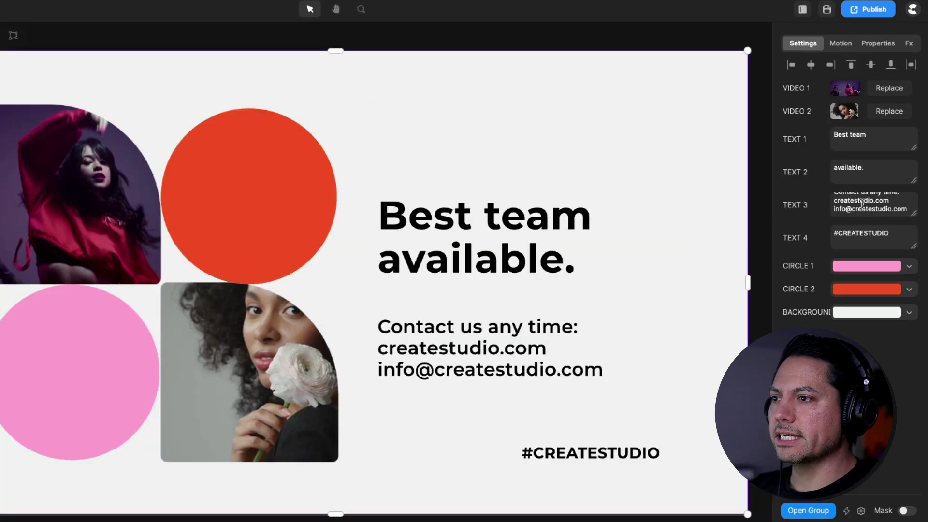
pyautogui.tripleClick(862, 203)
pyautogui.moveTo(909, 209); pyautogui.dragTo(820, 186)
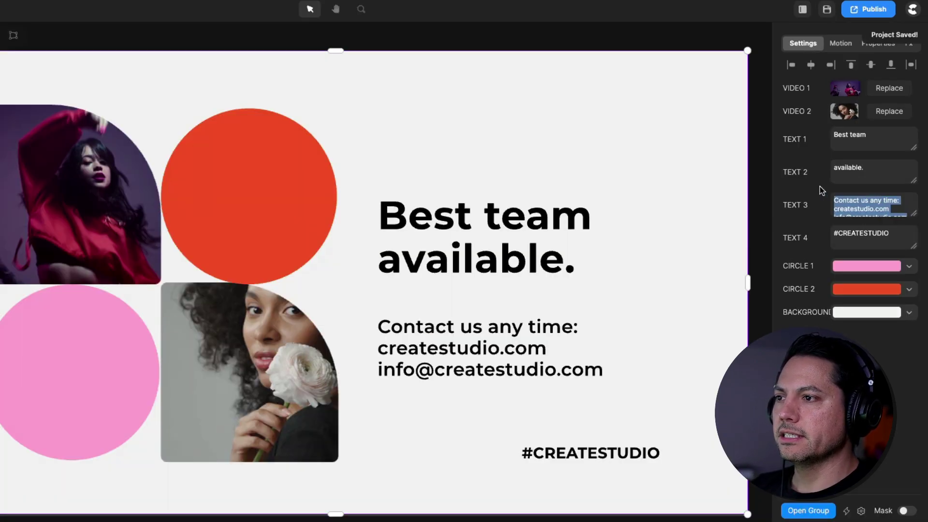
pyautogui.press('BackSpace')
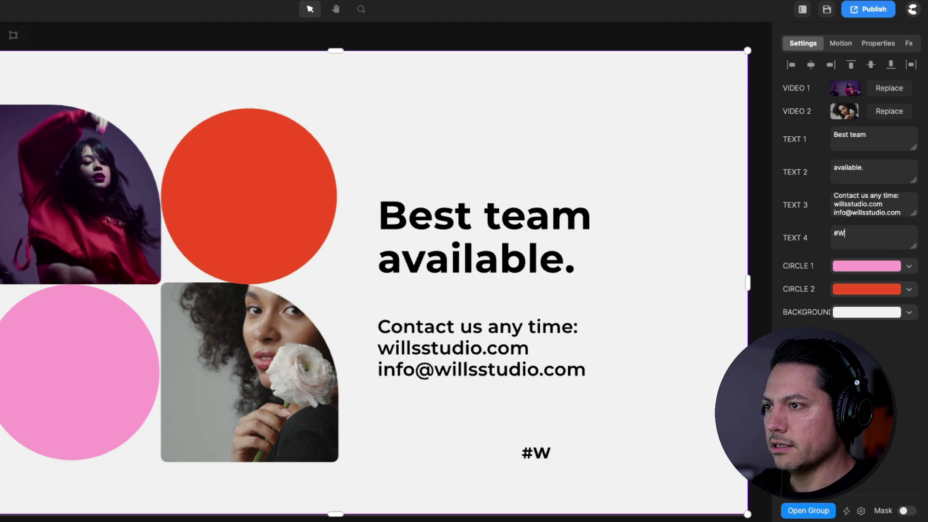
pyautogui.write('LLSSTUDIO')
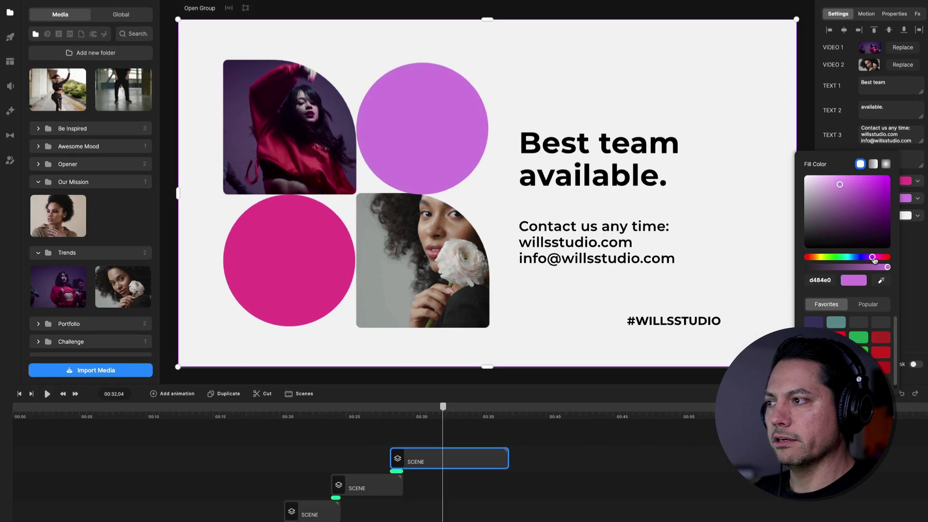
# Finish the circle colours and set the outro background to white ffffff.
pyautogui.click(770, 139)
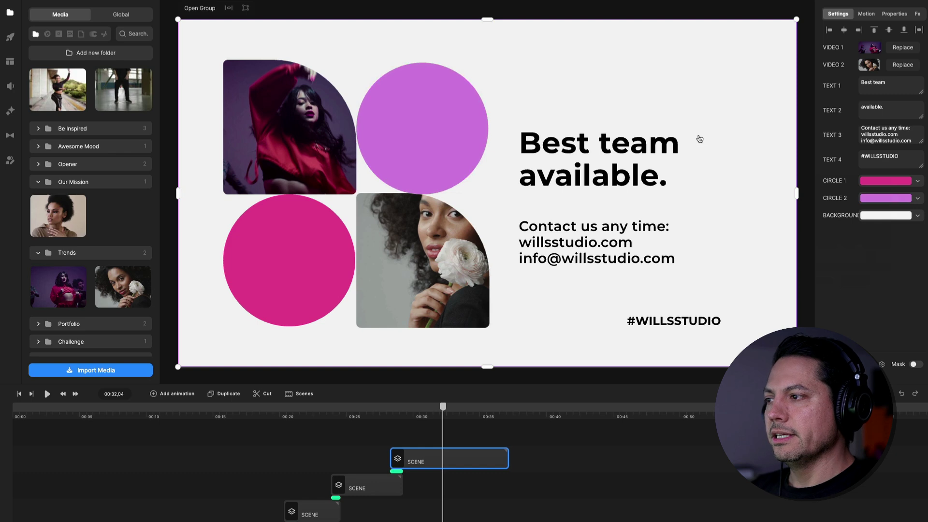
pyautogui.click(876, 215)
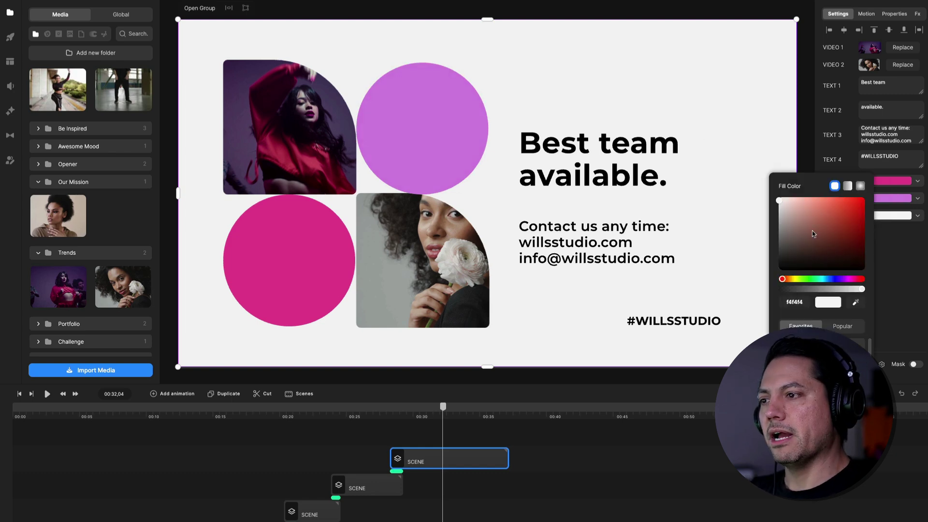
pyautogui.moveTo(795, 218); pyautogui.dragTo(779, 197)
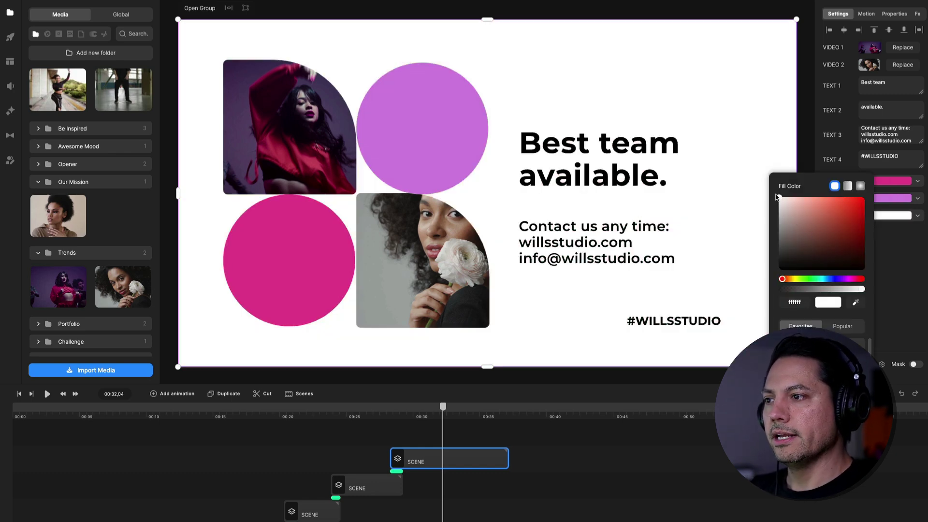
pyautogui.click(895, 249)
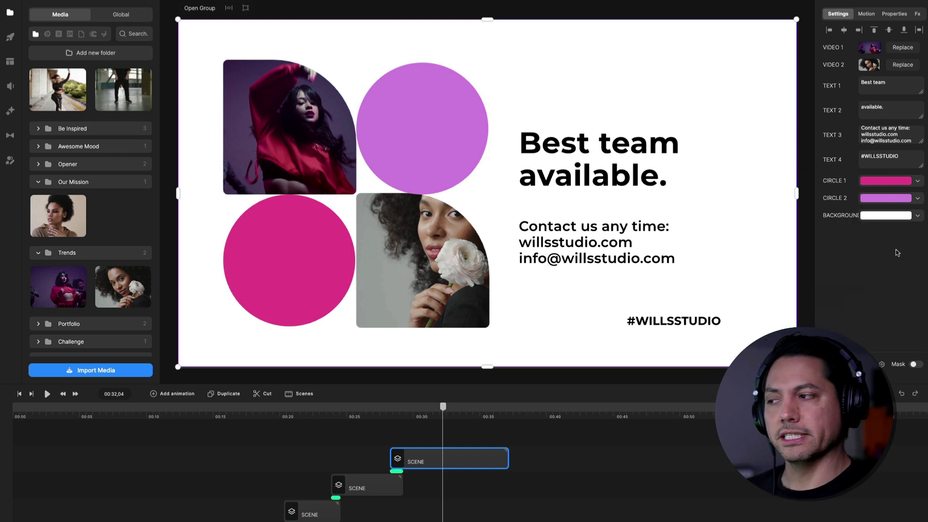
# Delete the Heaven Eleven music track from the timeline.
pyautogui.scroll(-4, 176, 496)
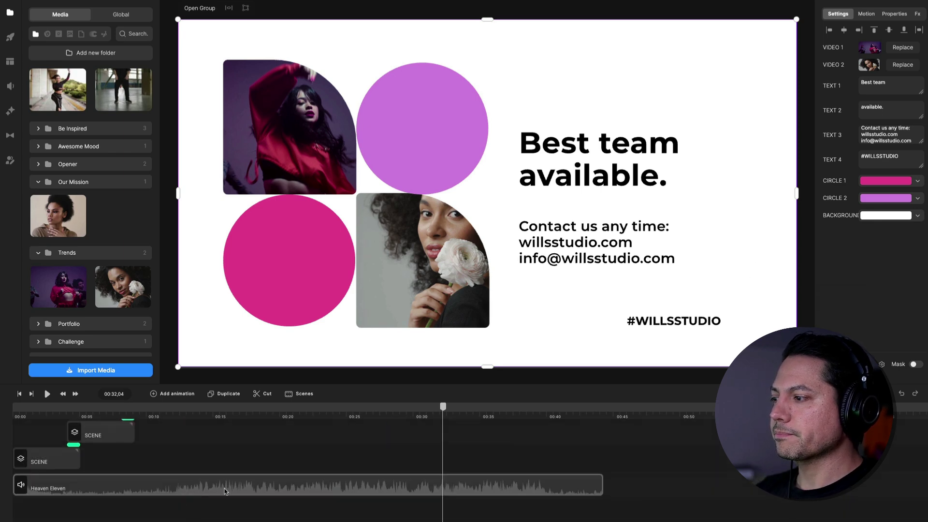
pyautogui.click(210, 488)
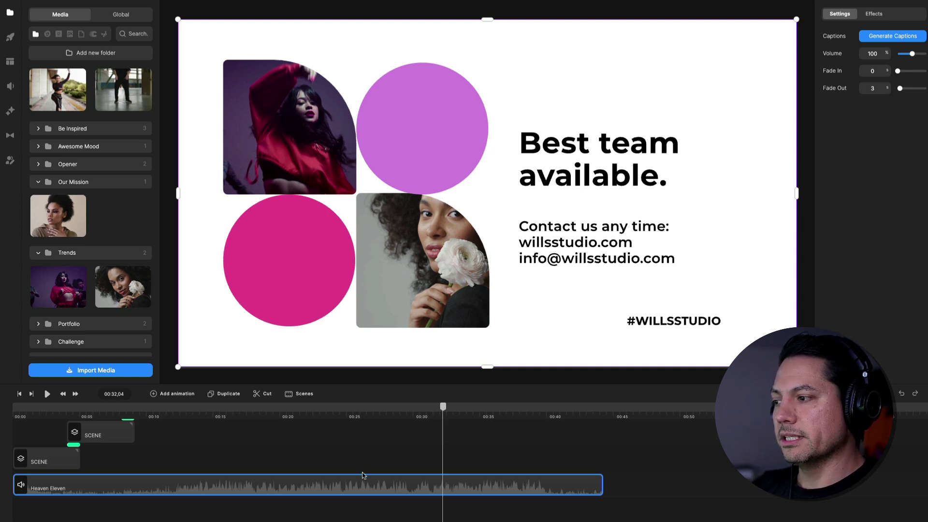
pyautogui.press('Delete')
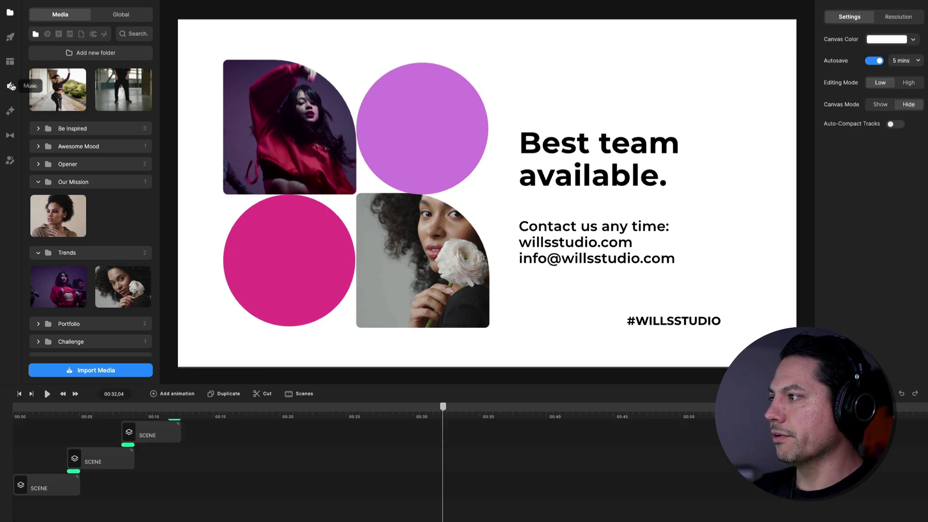
# Download the Happy-genre track Born Again and drag it onto the timeline.
pyautogui.click(10, 86)
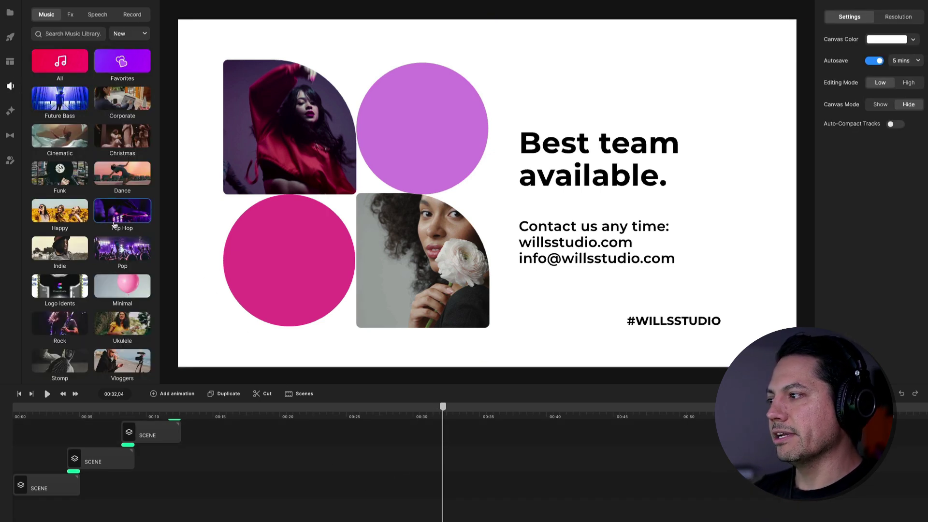
pyautogui.click(69, 226)
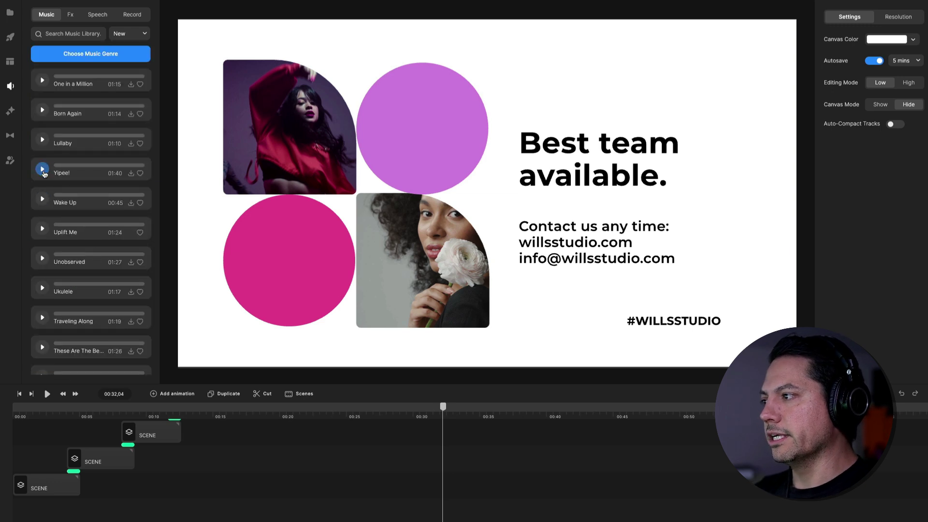
pyautogui.click(131, 114)
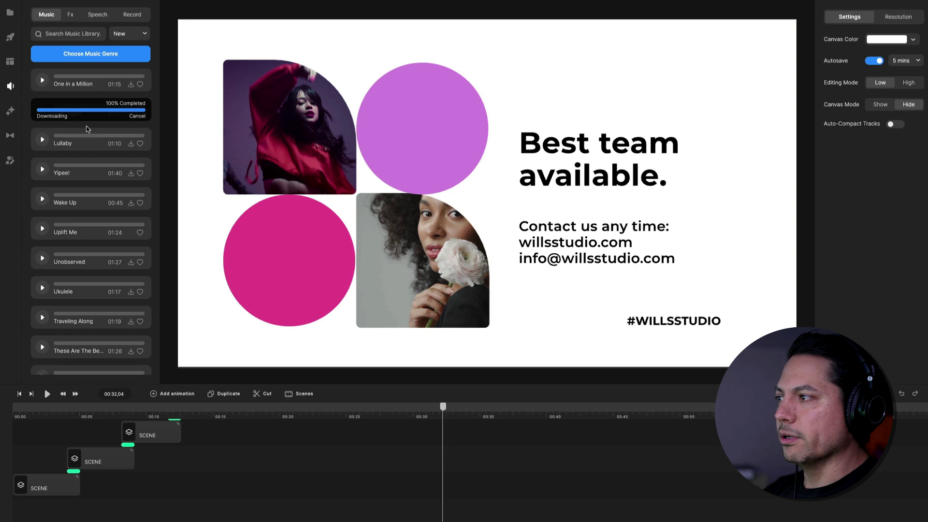
pyautogui.moveTo(76, 109); pyautogui.dragTo(263, 434)
pyautogui.scroll(-5, 710, 465)
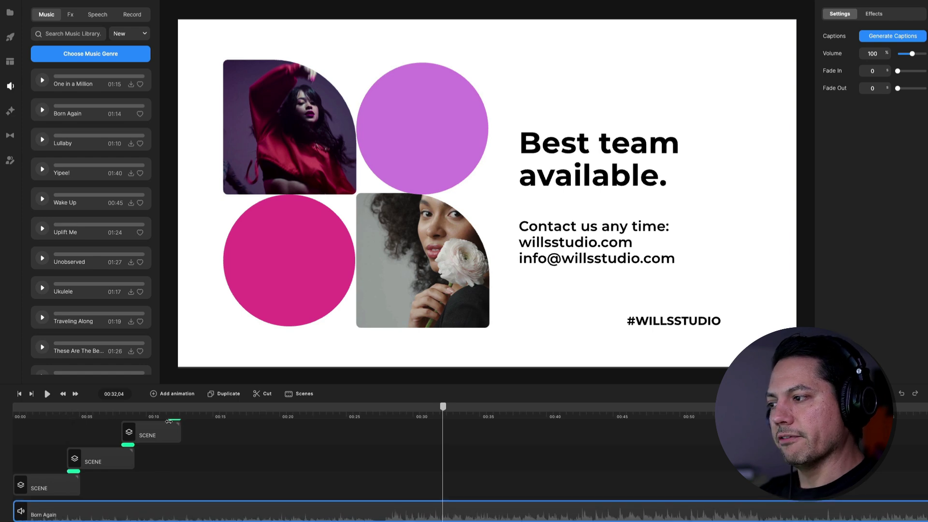
# Trim the Born Again clip so it ends at the playhead at 00:37,02.
pyautogui.scroll(-3, 386, 415)
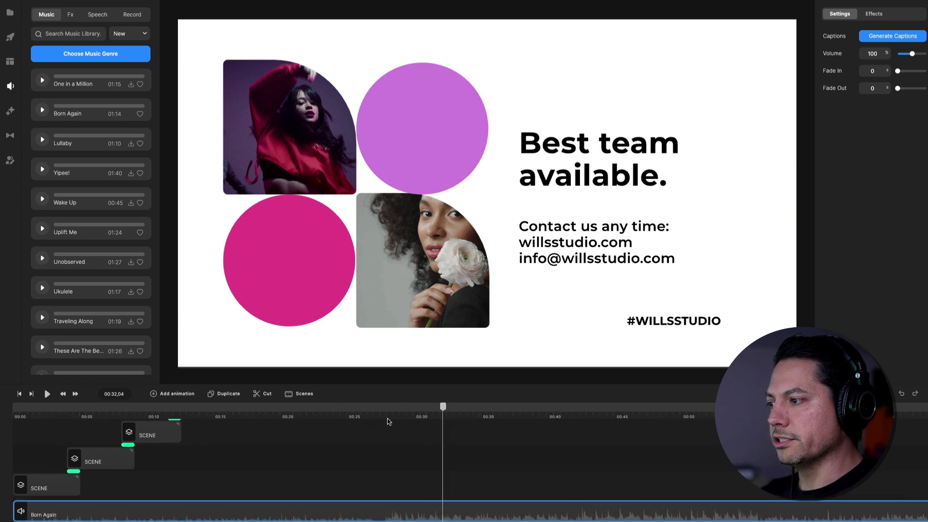
pyautogui.moveTo(774, 514); pyautogui.dragTo(289, 494)
pyautogui.scroll(3, 312, 467)
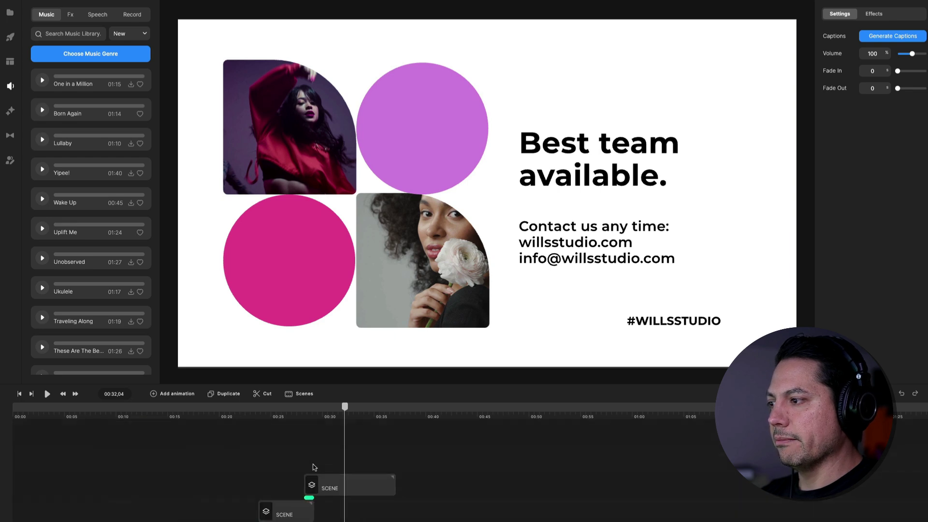
pyautogui.click(394, 424)
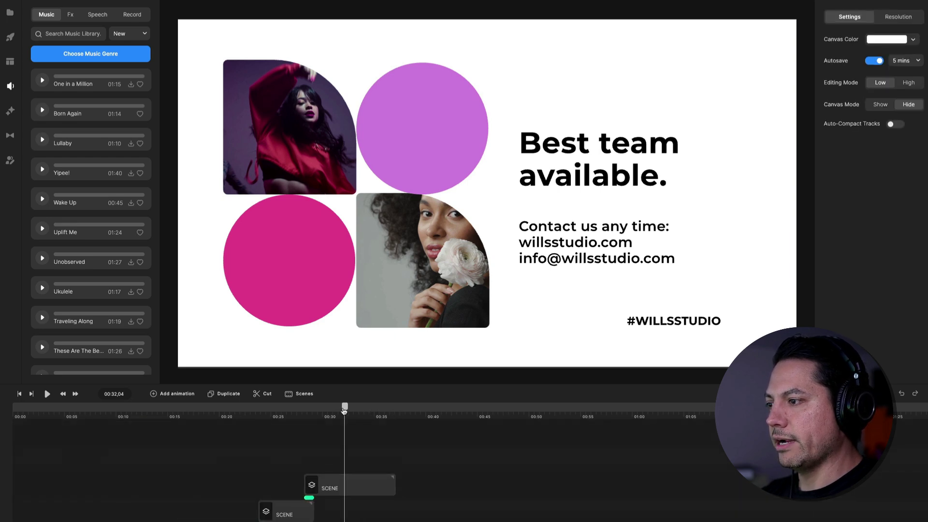
pyautogui.moveTo(343, 408); pyautogui.dragTo(395, 409)
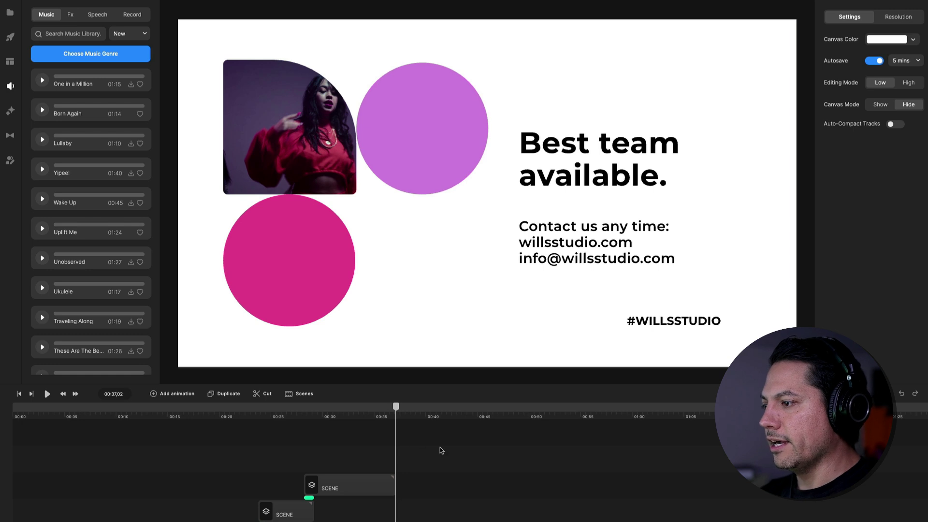
pyautogui.scroll(-3, 440, 451)
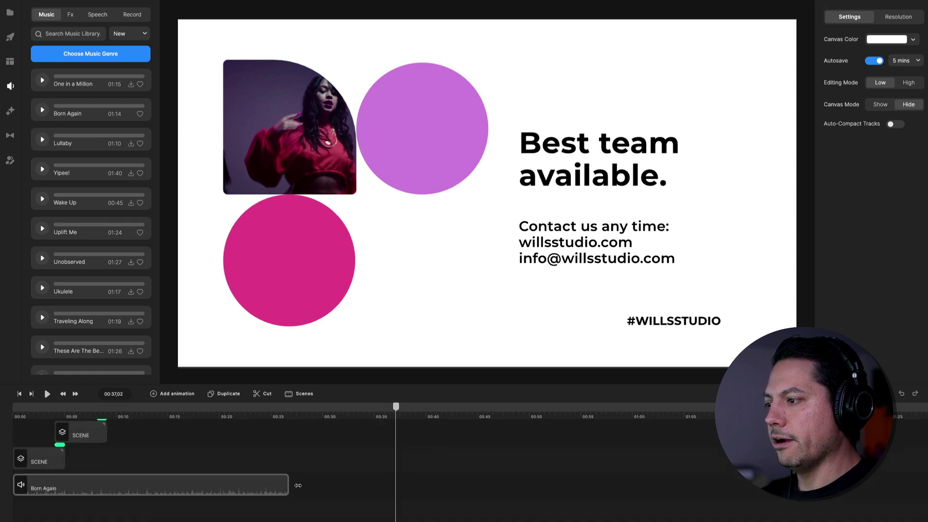
pyautogui.moveTo(298, 485); pyautogui.dragTo(403, 486)
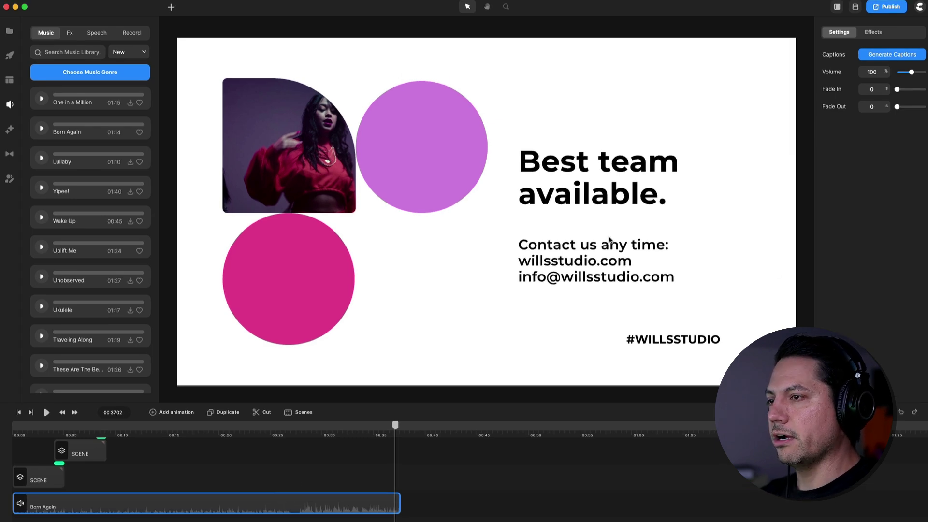
# Set the Born Again music volume to 66% with a 3.6 s fade in.
pyautogui.moveTo(912, 73); pyautogui.dragTo(908, 71)
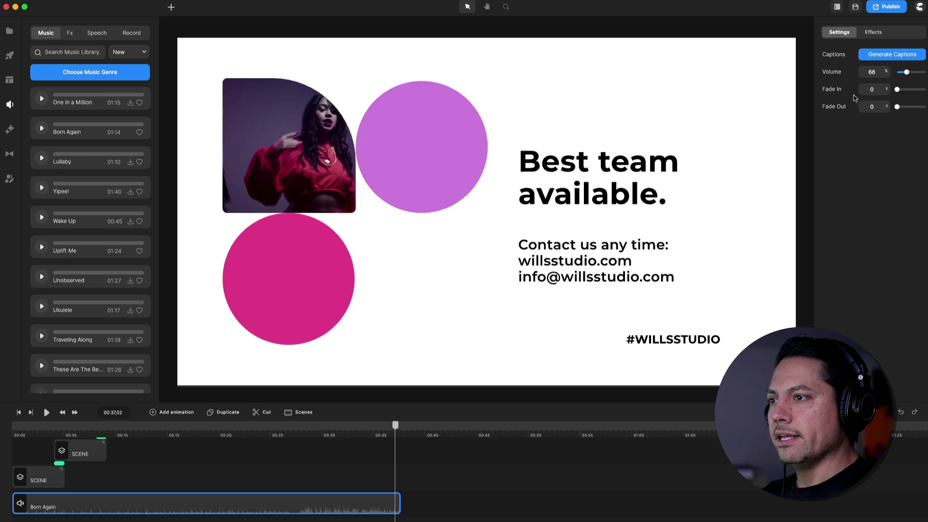
pyautogui.moveTo(898, 89); pyautogui.dragTo(897, 107)
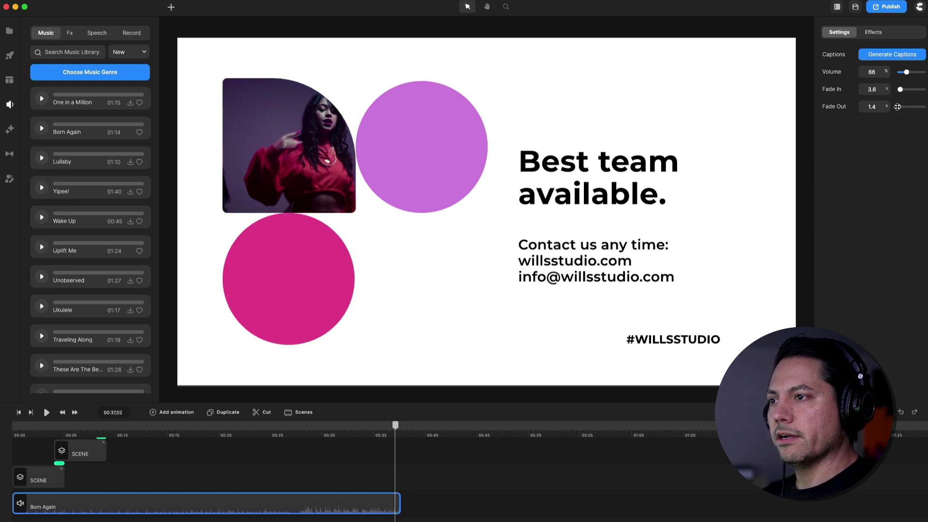